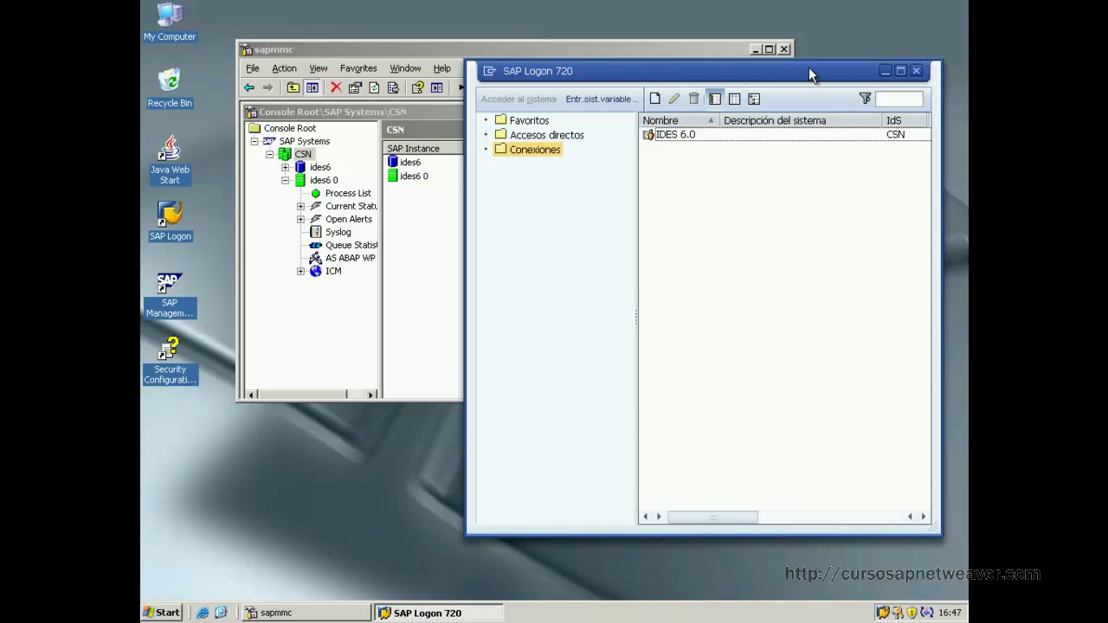
Open the IDES 6.0 connection and set the logon client to 000.
click(661, 138)
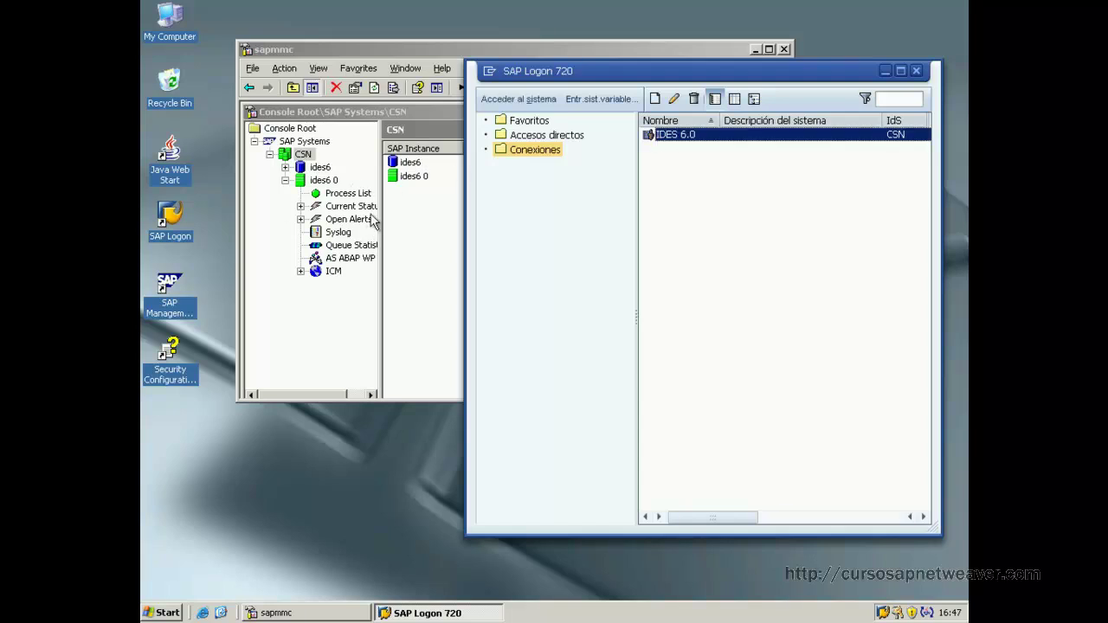
double_click(661, 133)
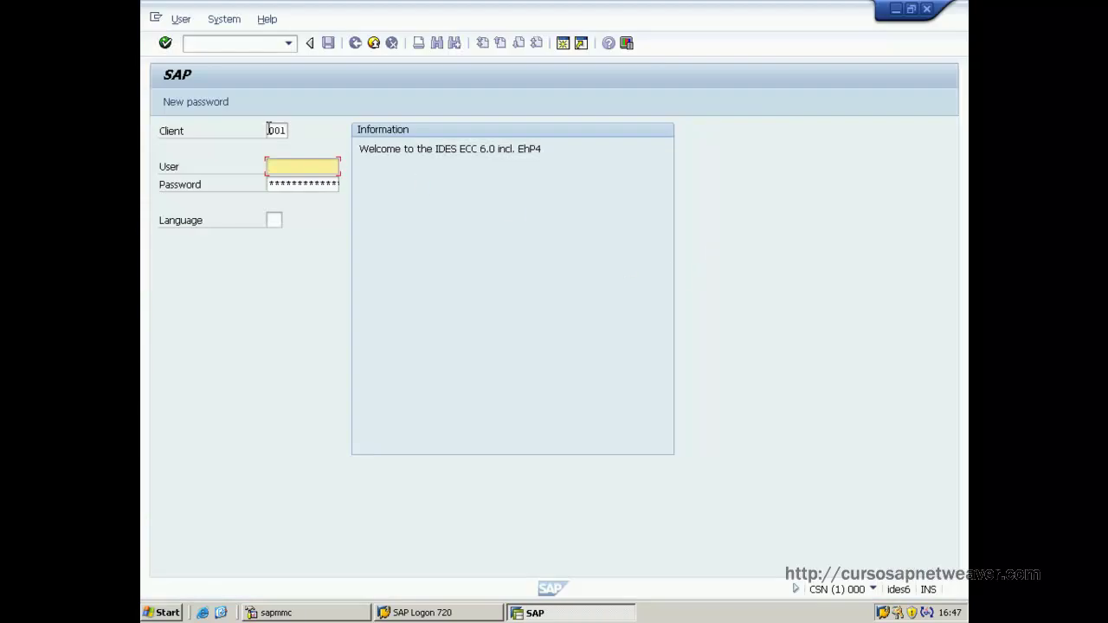
double_click(270, 130)
key(Insert)
key(Insert)
key(Insert)
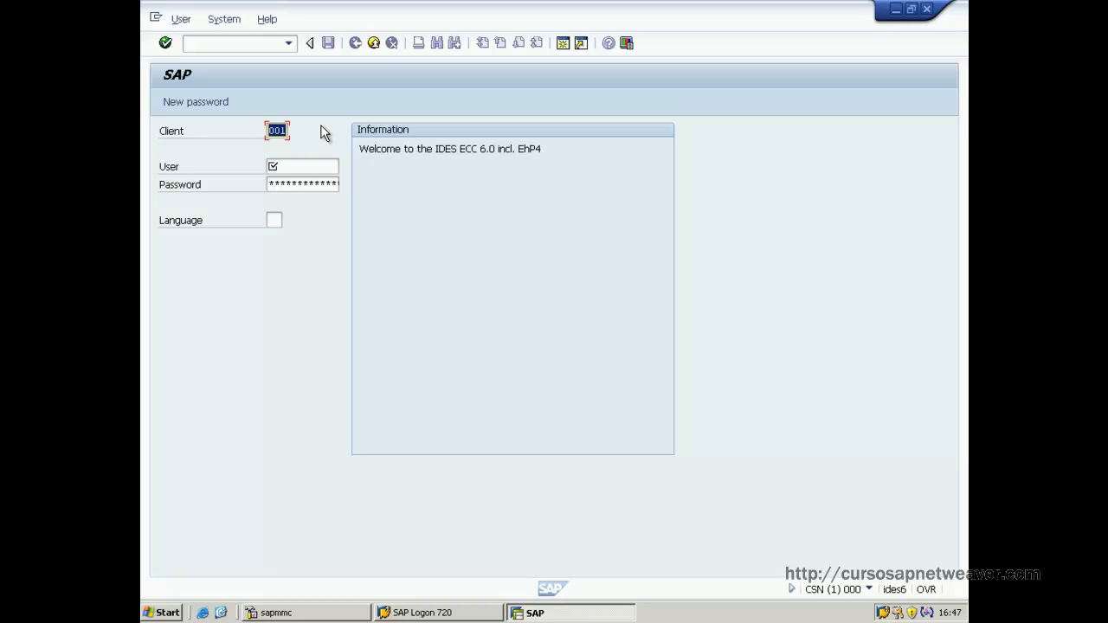
text(000)
Log on as user admin with the account password and acknowledge the copyright notice.
key(Tab)
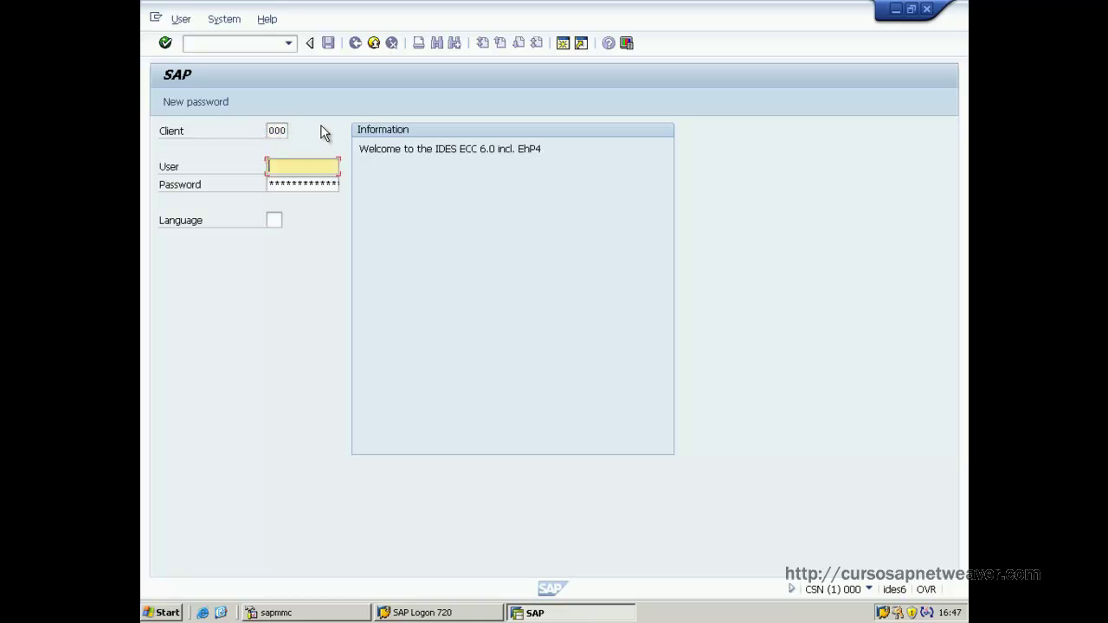
text(admin)
key(Tab)
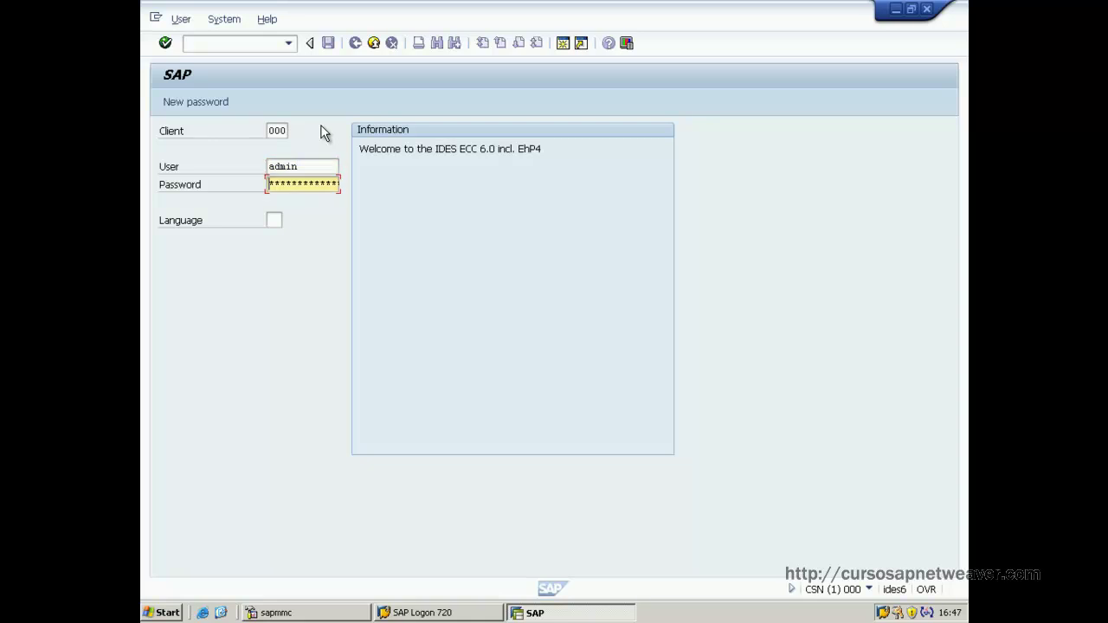
text(*)
key(Return)
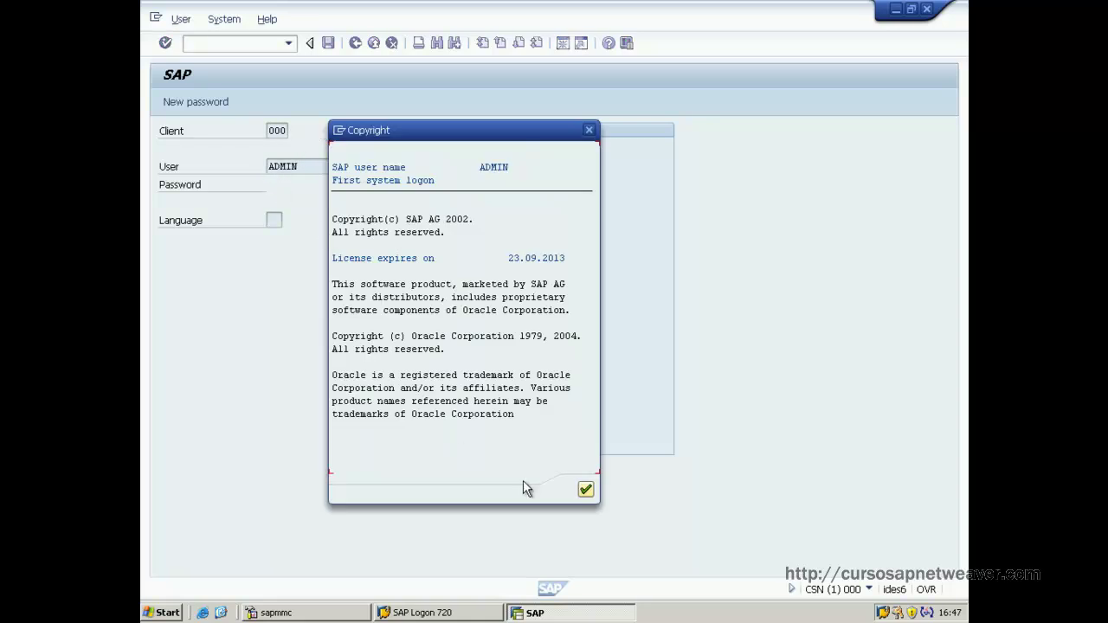
click(589, 491)
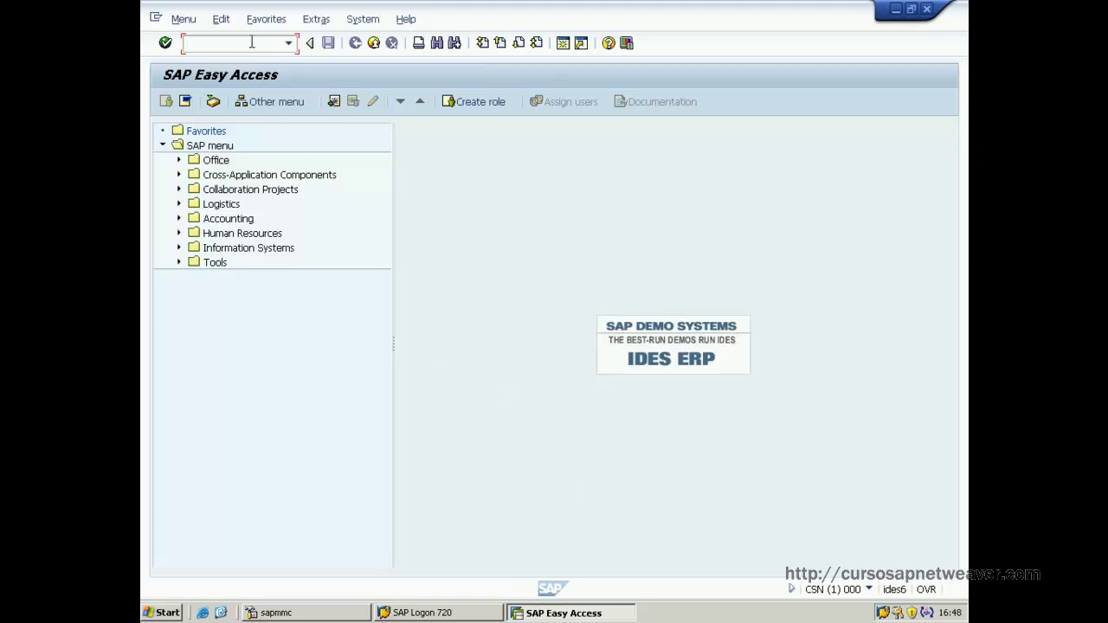
Run transaction SMW0 to reach the SAP Web Repository initial screen.
text(SMW)
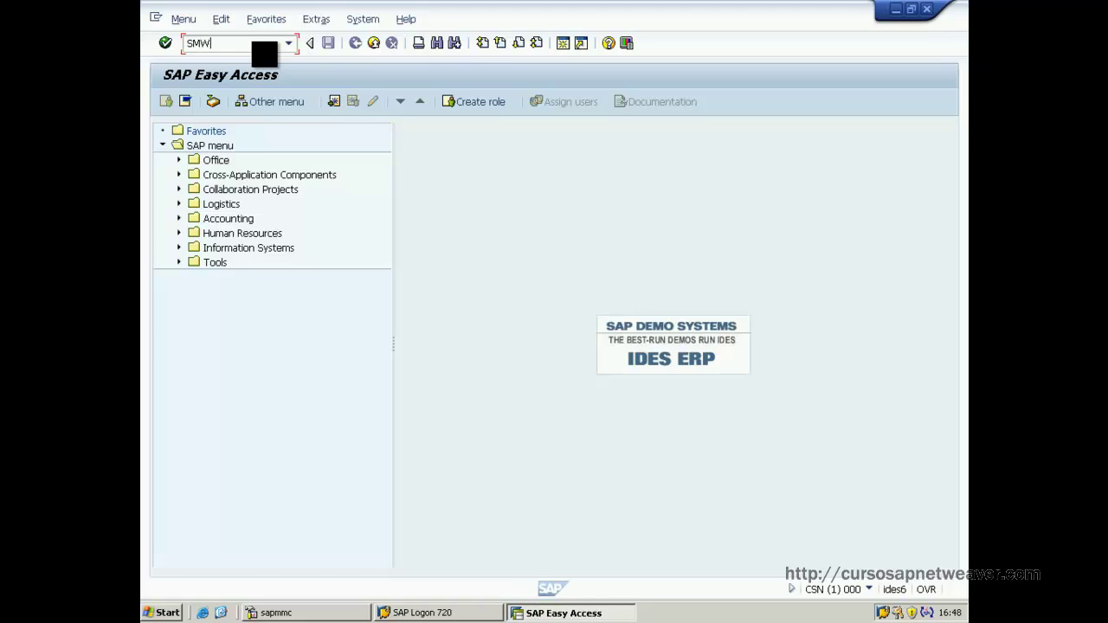
text(0)
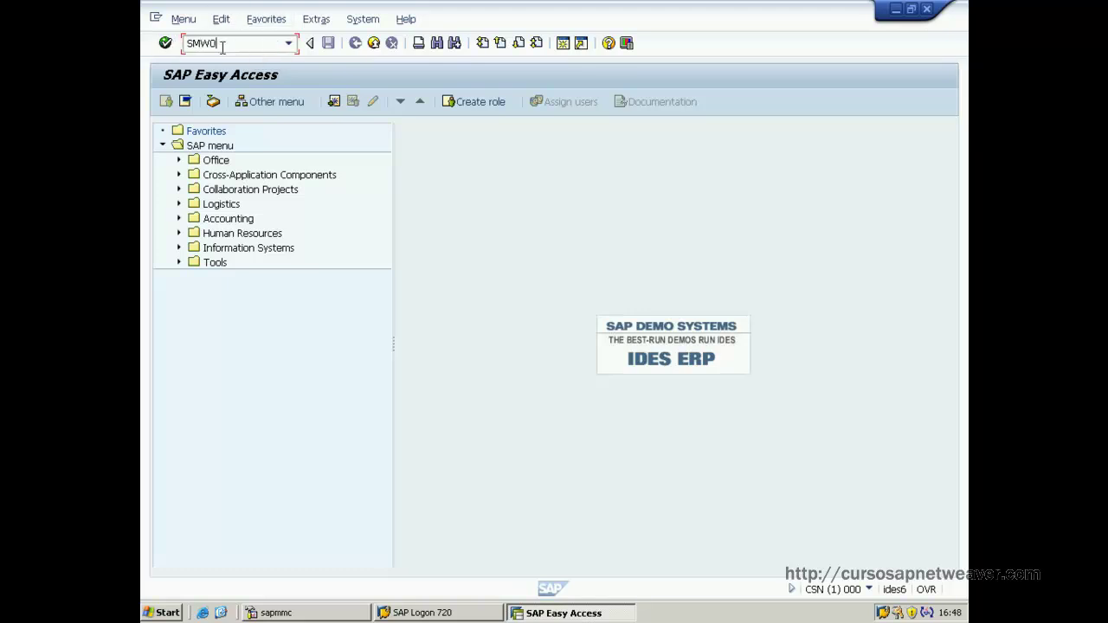
click(165, 43)
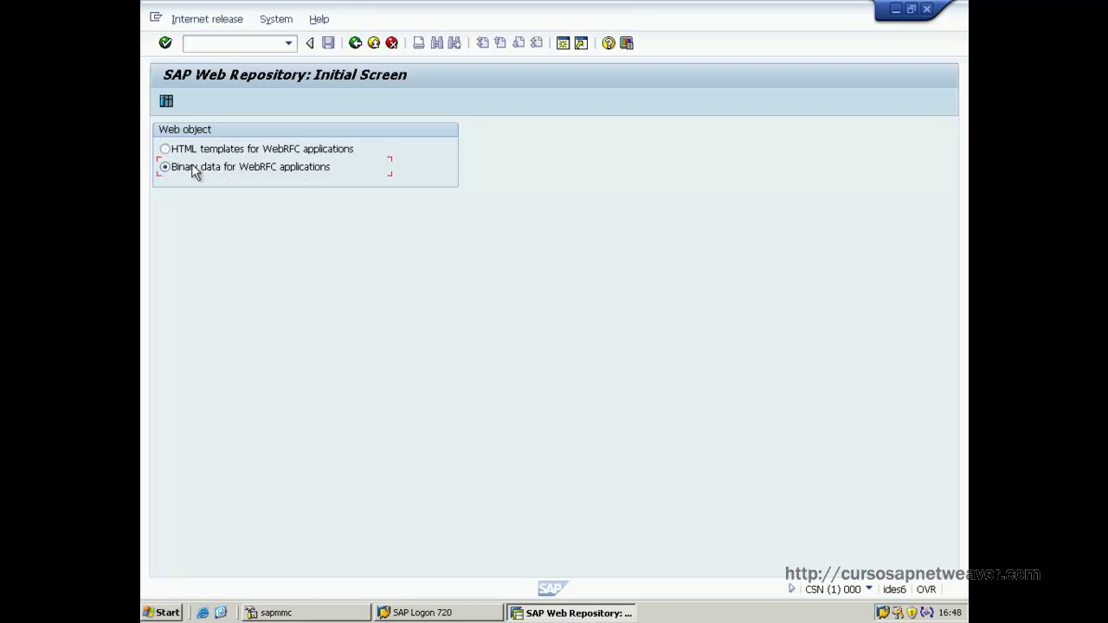
List all binary WebRFC objects, leaving the search criteria empty.
click(166, 103)
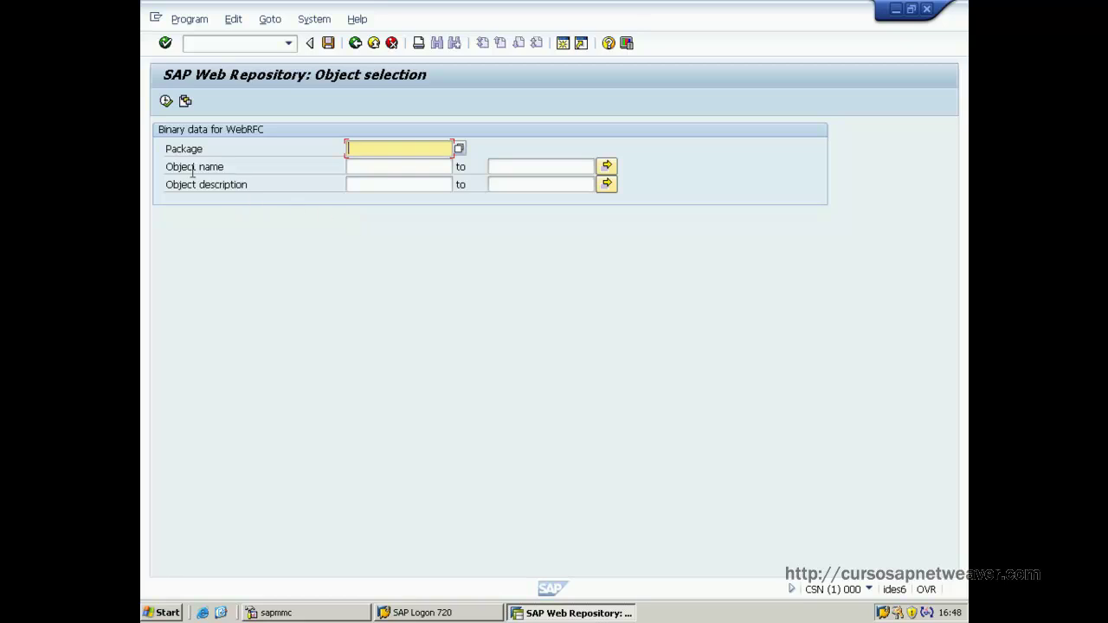
click(166, 102)
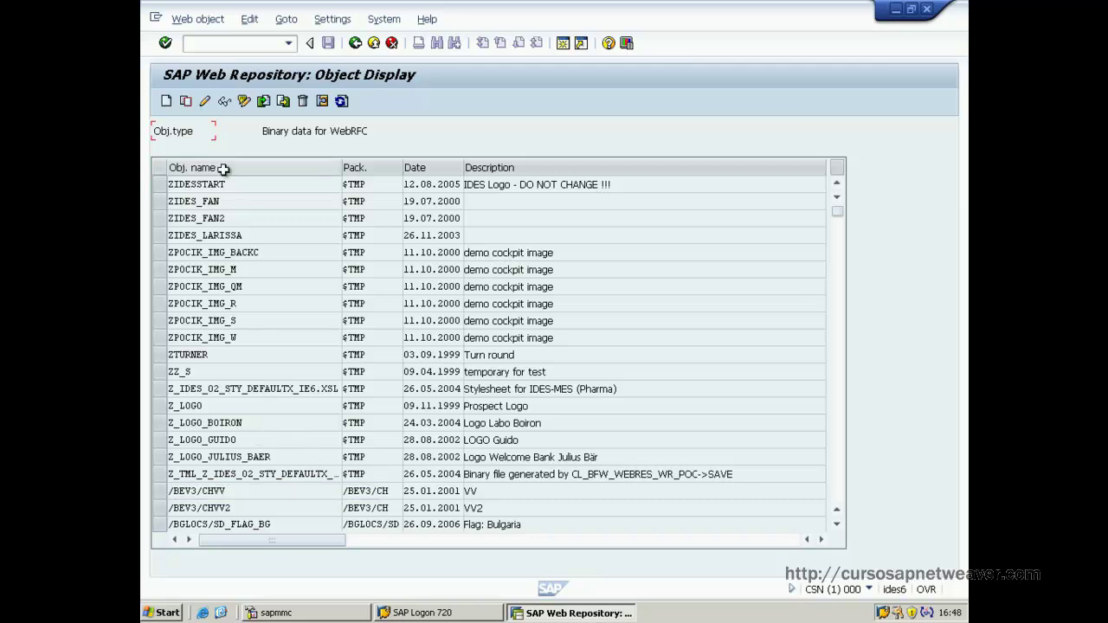
Create binary object Z_LOGO_CURSOSAPNETWEAVER with description 'LOGO para el curso SAP Netweaver'.
click(166, 101)
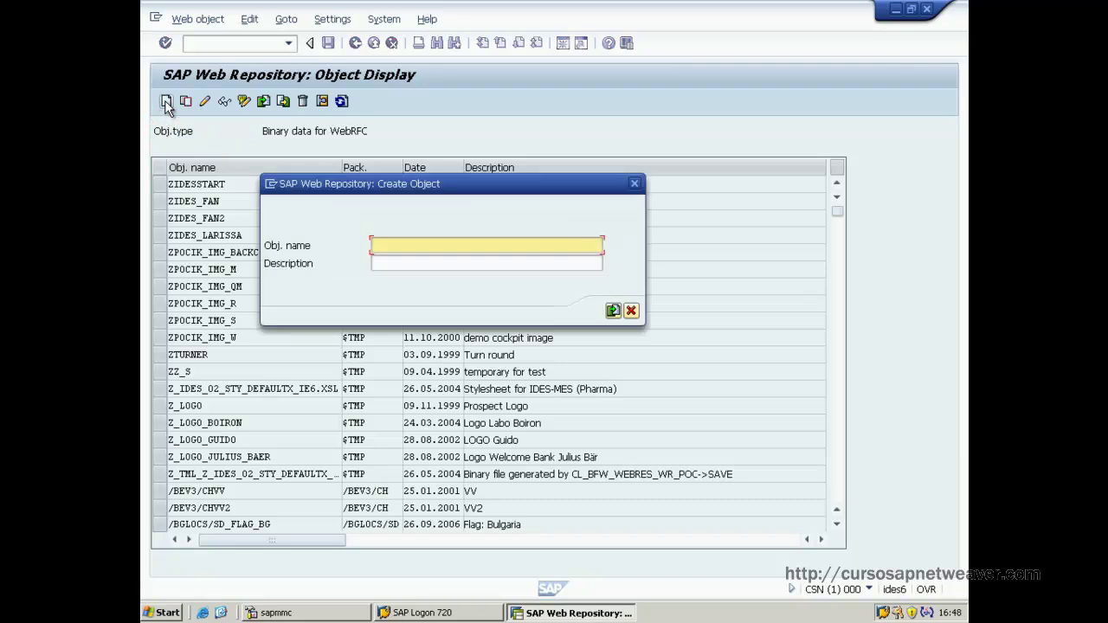
text(z)
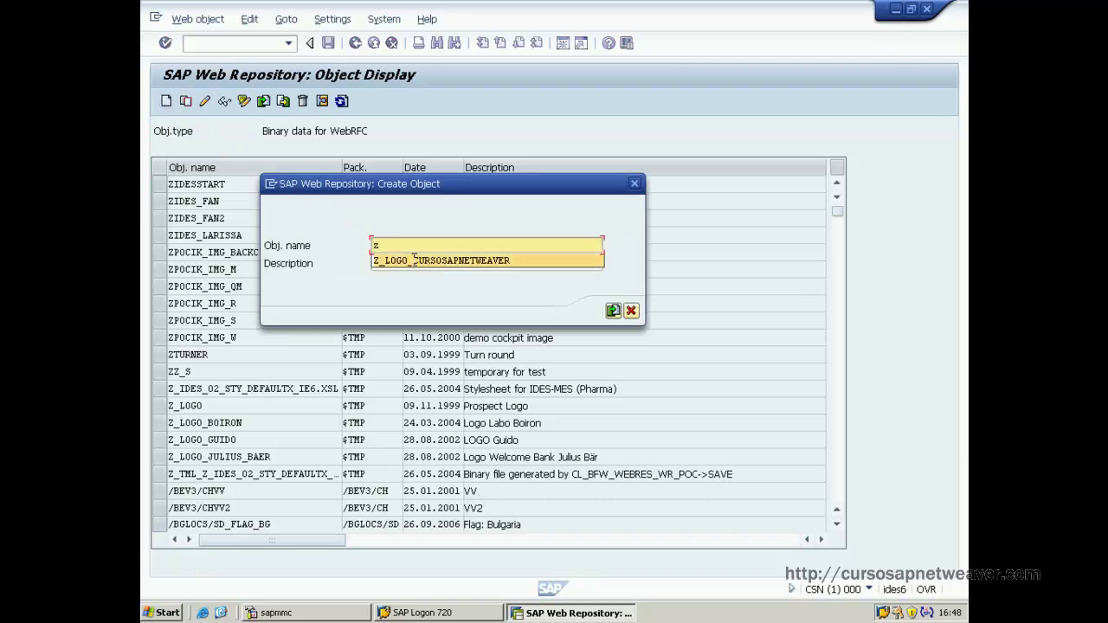
click(414, 260)
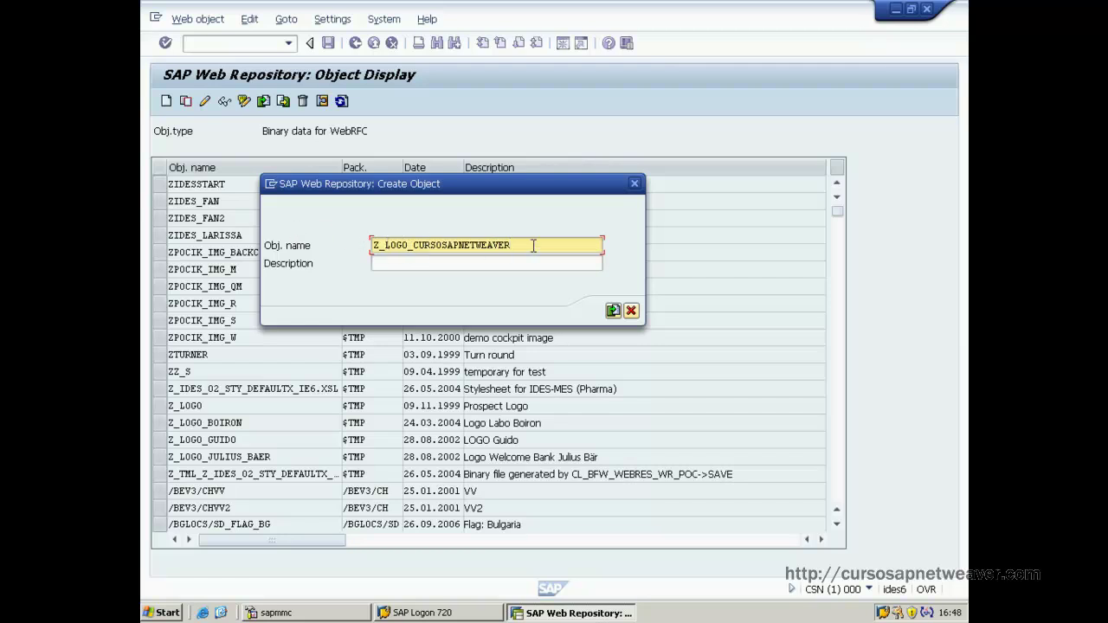
click(436, 268)
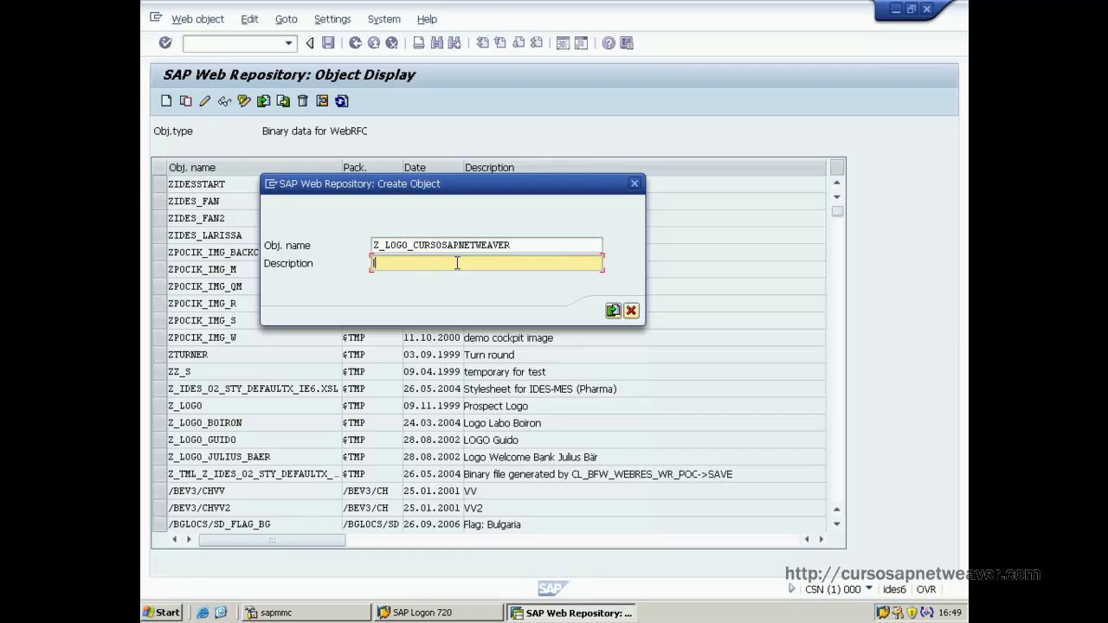
text(LOGO pa)
text(ra el curso )
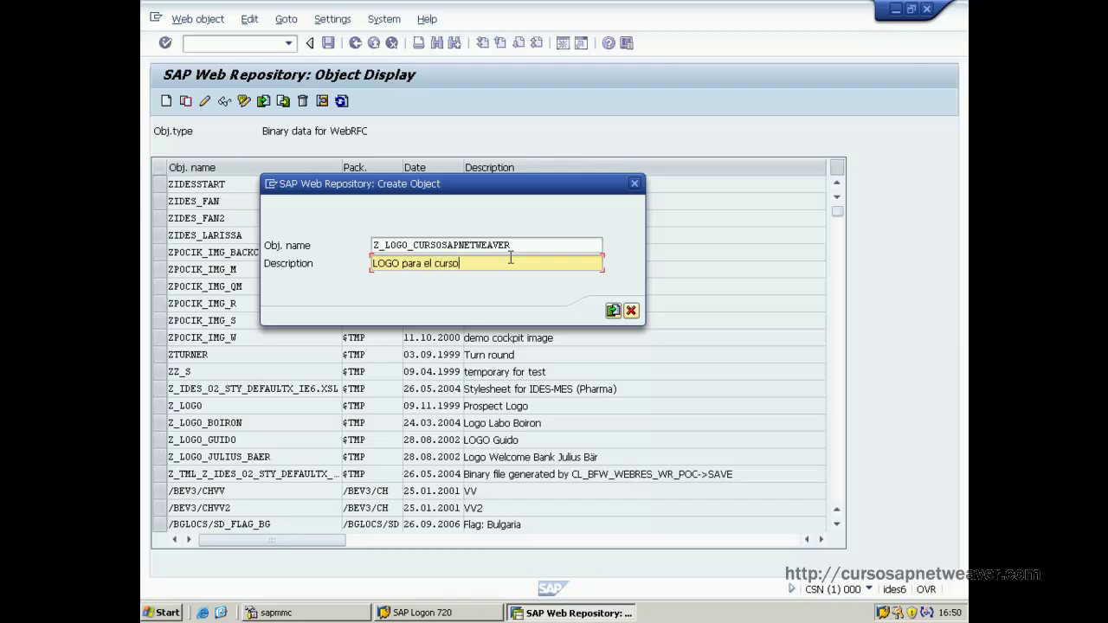
text(SAP Netweaver)
Import the image file fondo pantalla.jpg into Z_LOGO_CURSOSAPNETWEAVER.
click(612, 312)
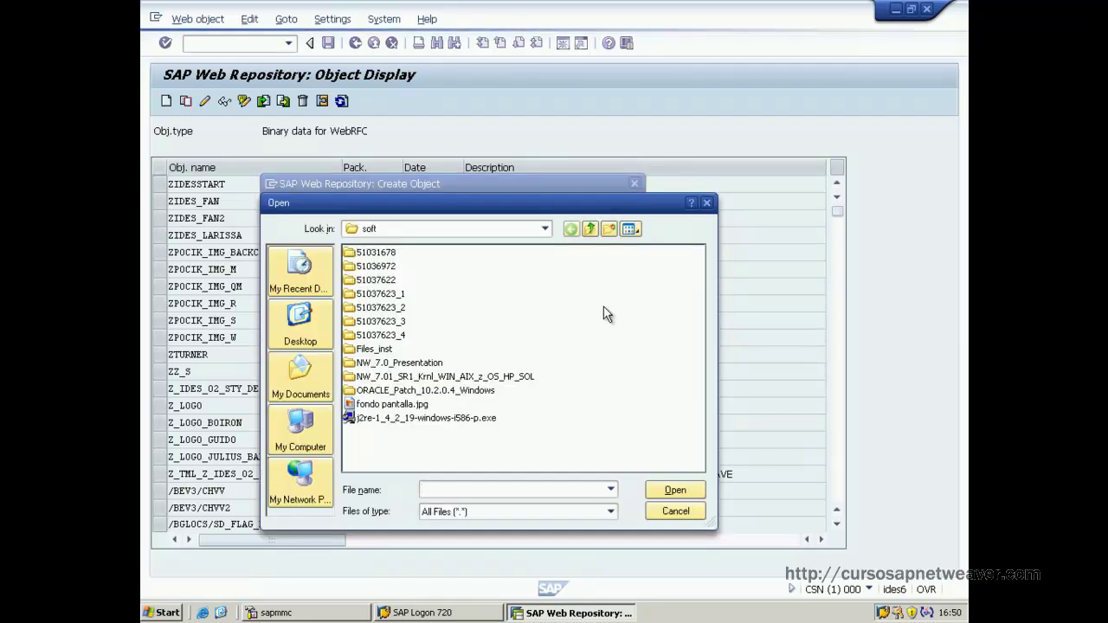
click(350, 403)
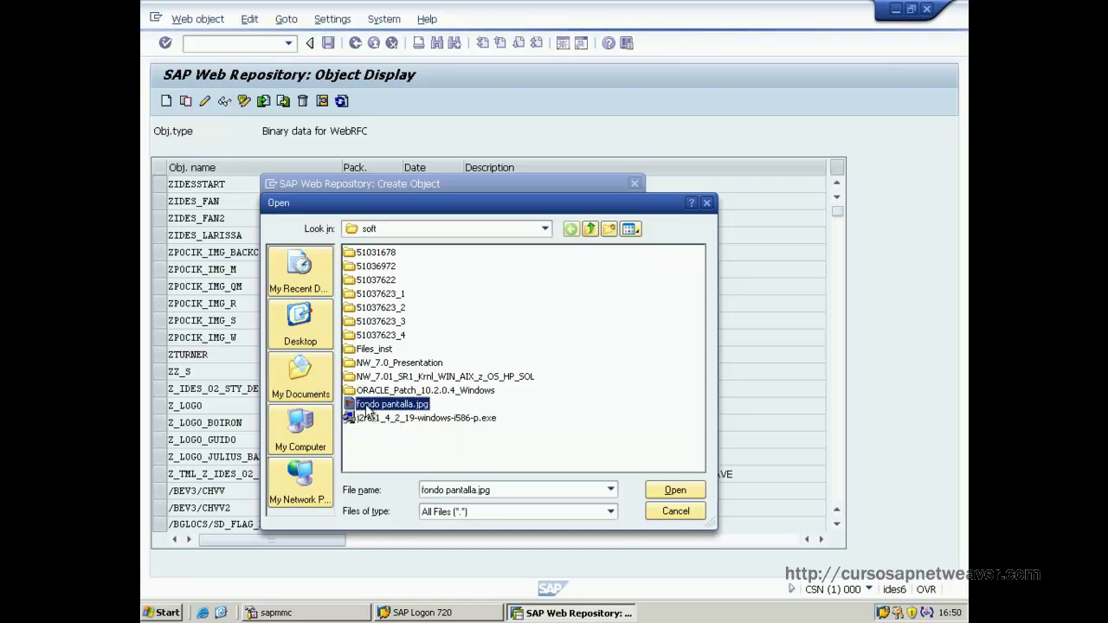
double_click(352, 404)
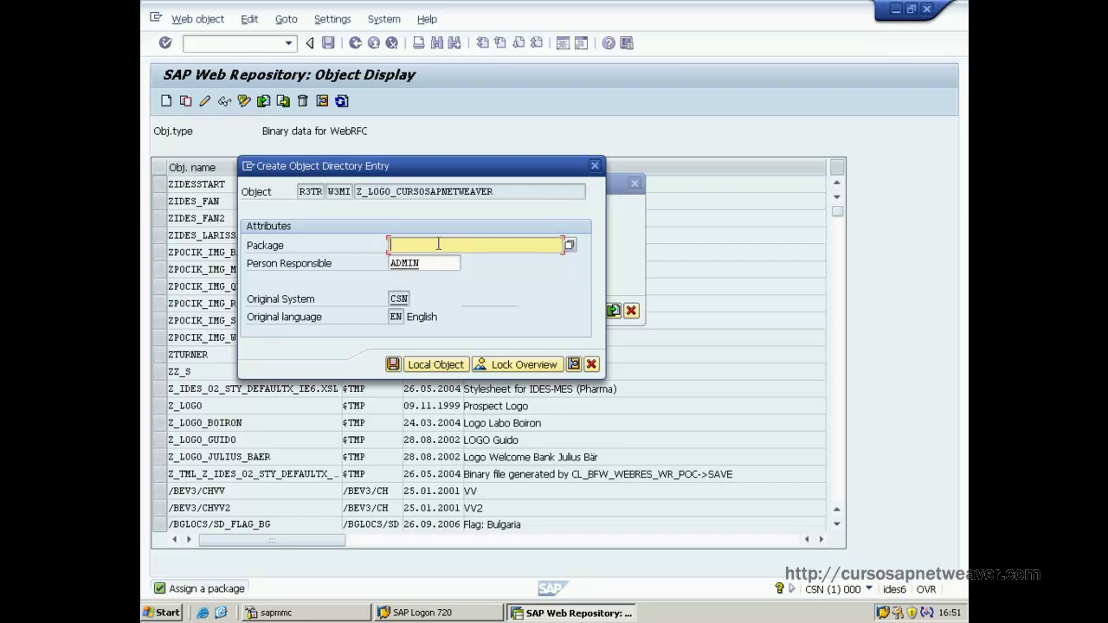
Save Z_LOGO_CURSOSAPNETWEAVER as a local $TMP object.
text(ZTMP)
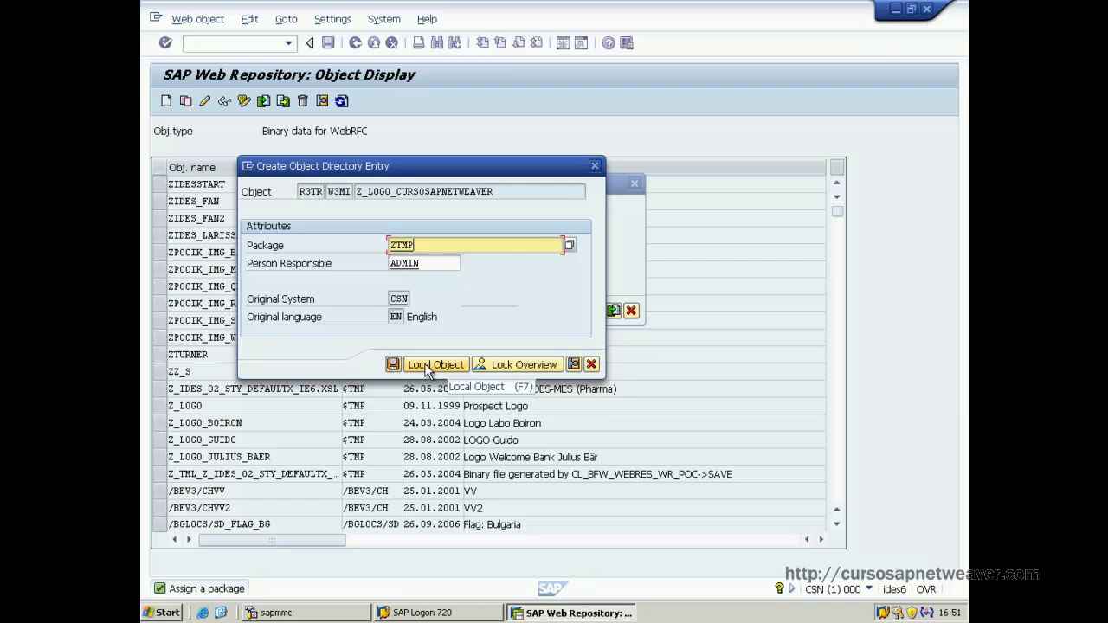
click(428, 367)
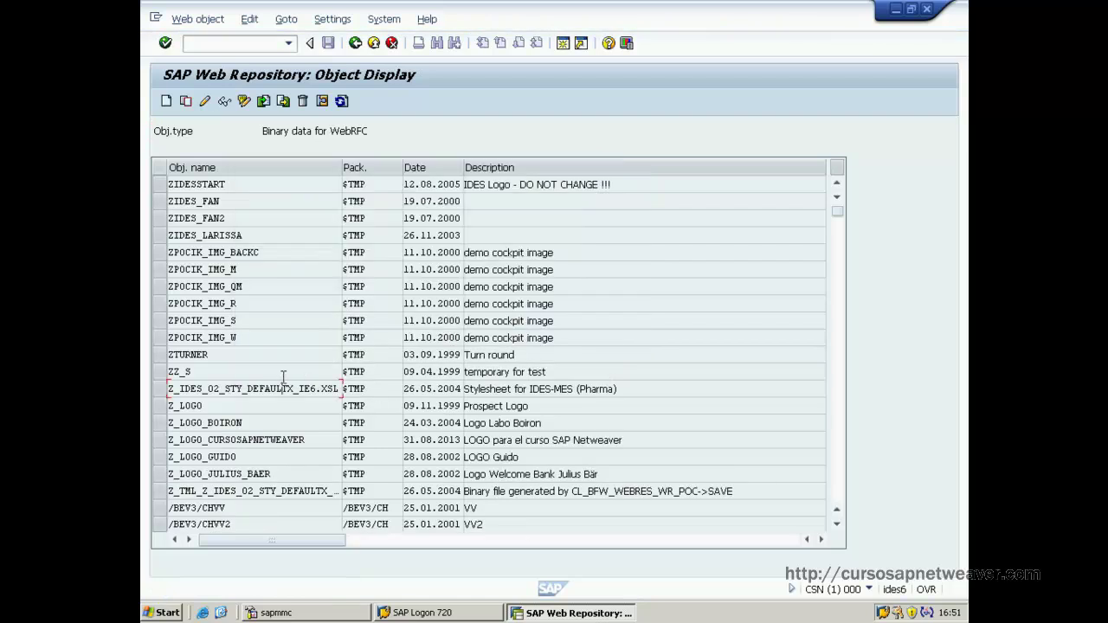
Browse the binary object list, then go back to the Web Repository initial screen.
scroll(293, 373, down, 1)
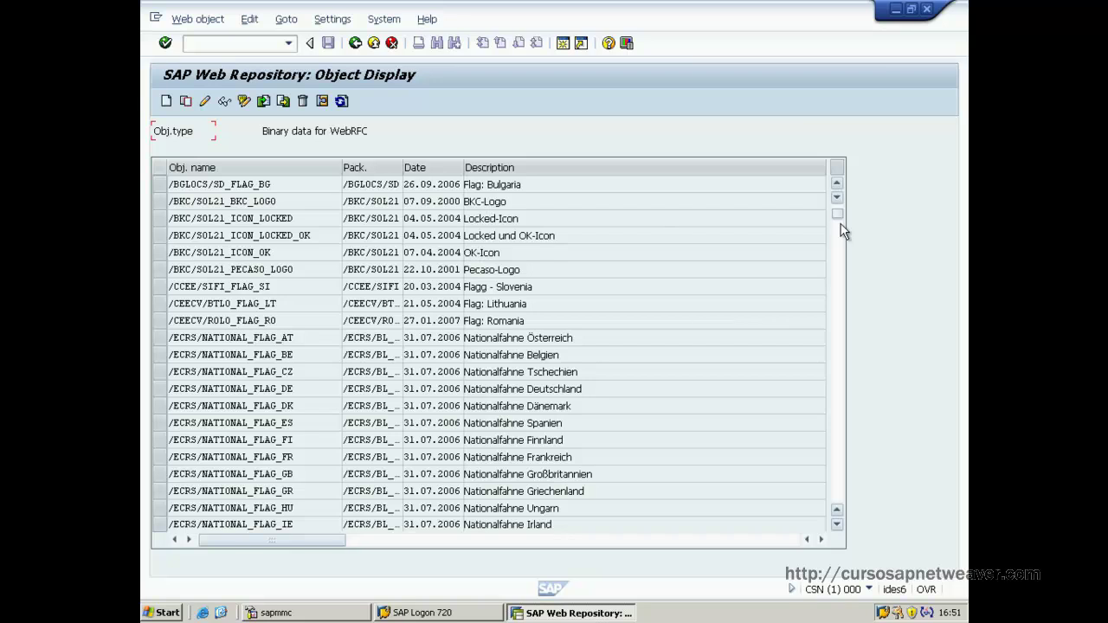
drag(843, 221, 844, 499)
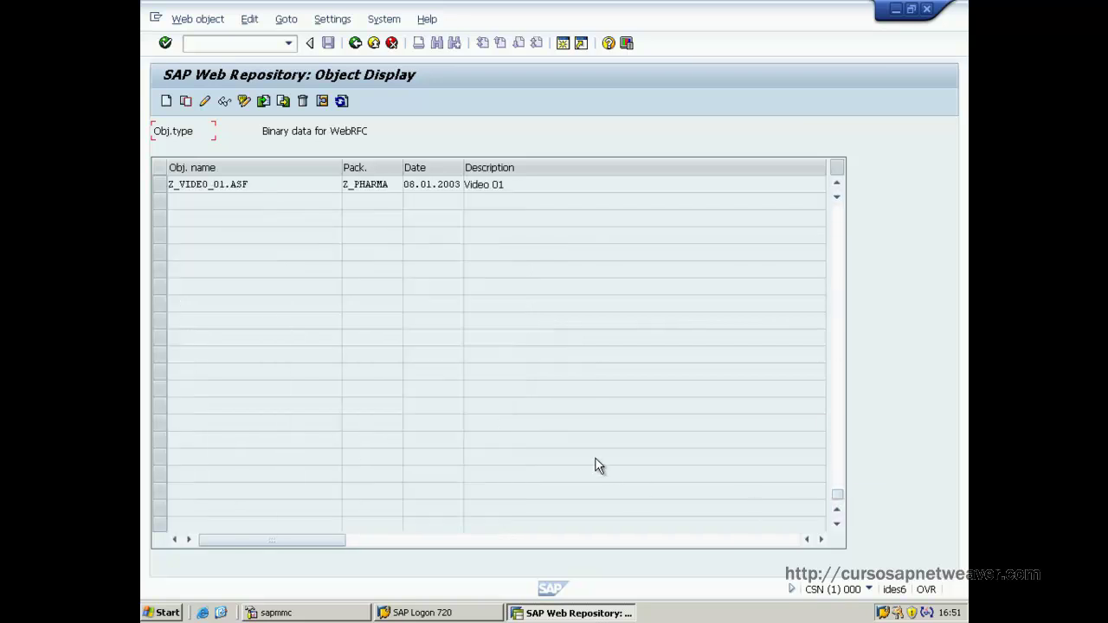
scroll(436, 354, up, 5)
scroll(436, 354, up, 1)
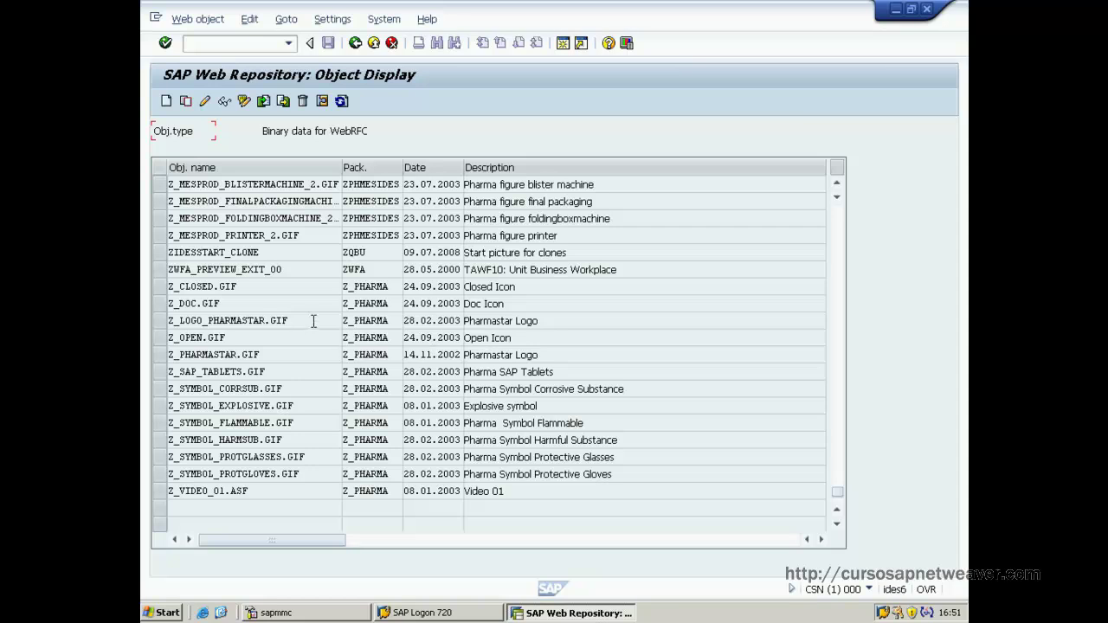
scroll(310, 333, up, 2)
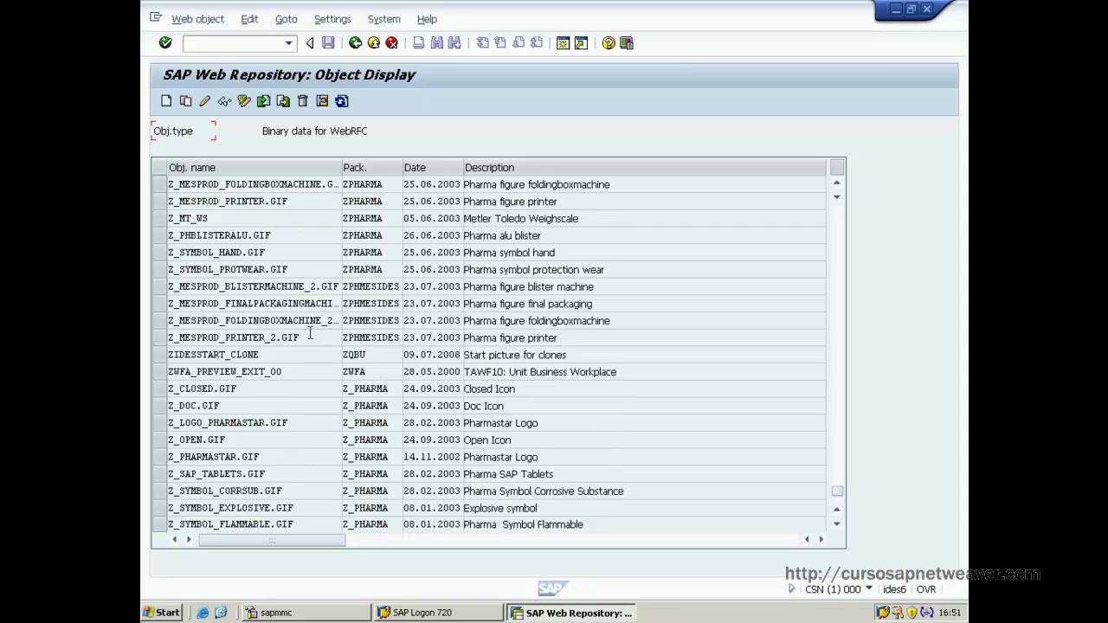
click(355, 43)
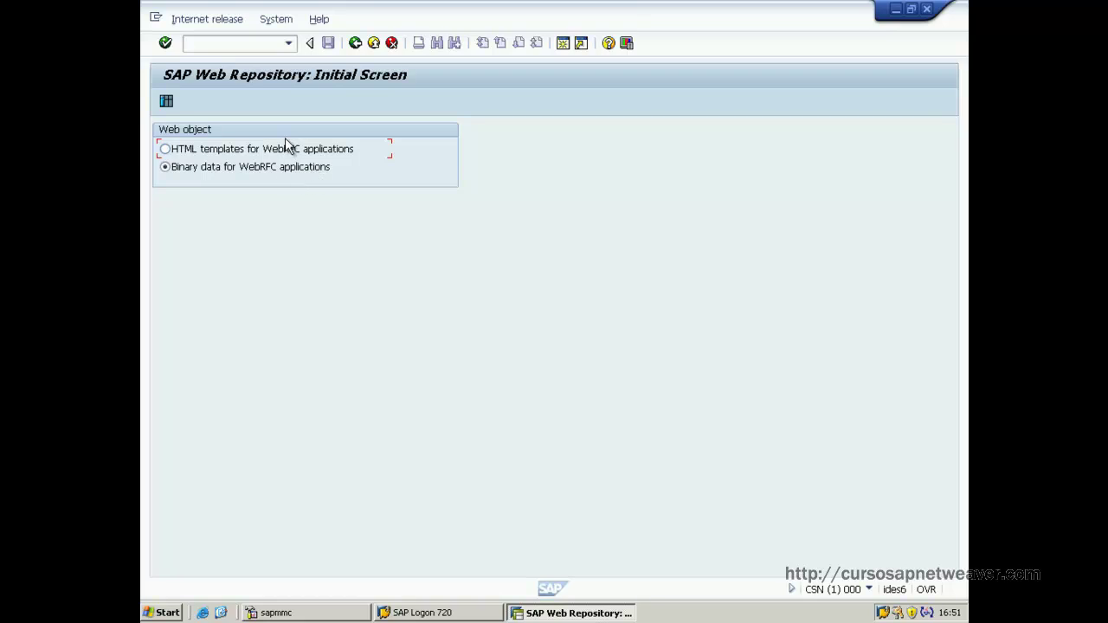
Search the binary objects using the name filter Z_LOGO.
click(166, 101)
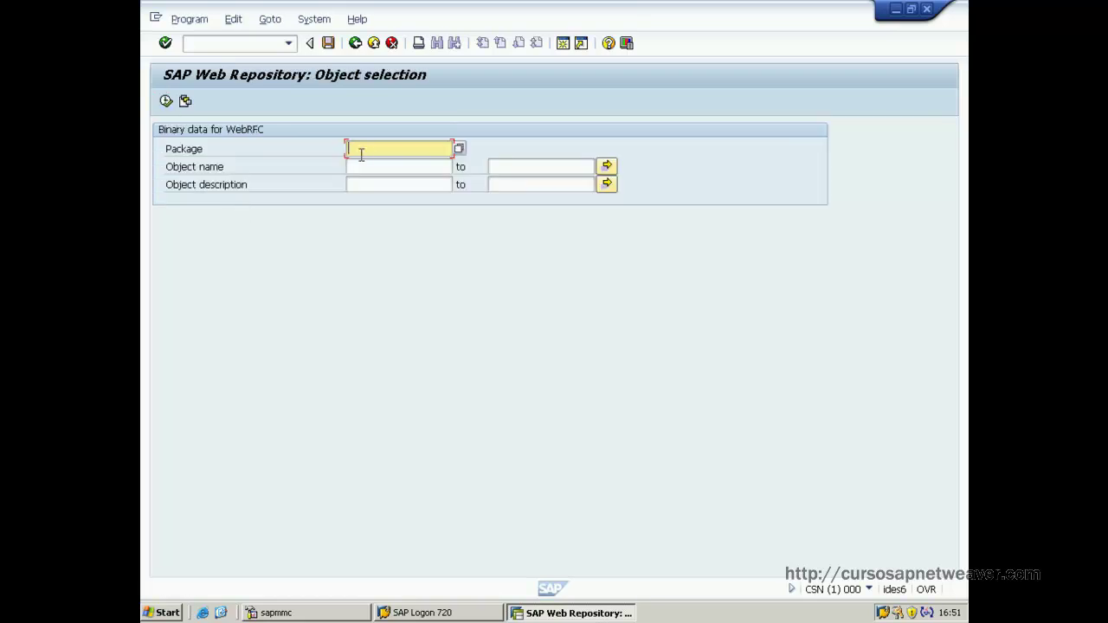
click(365, 165)
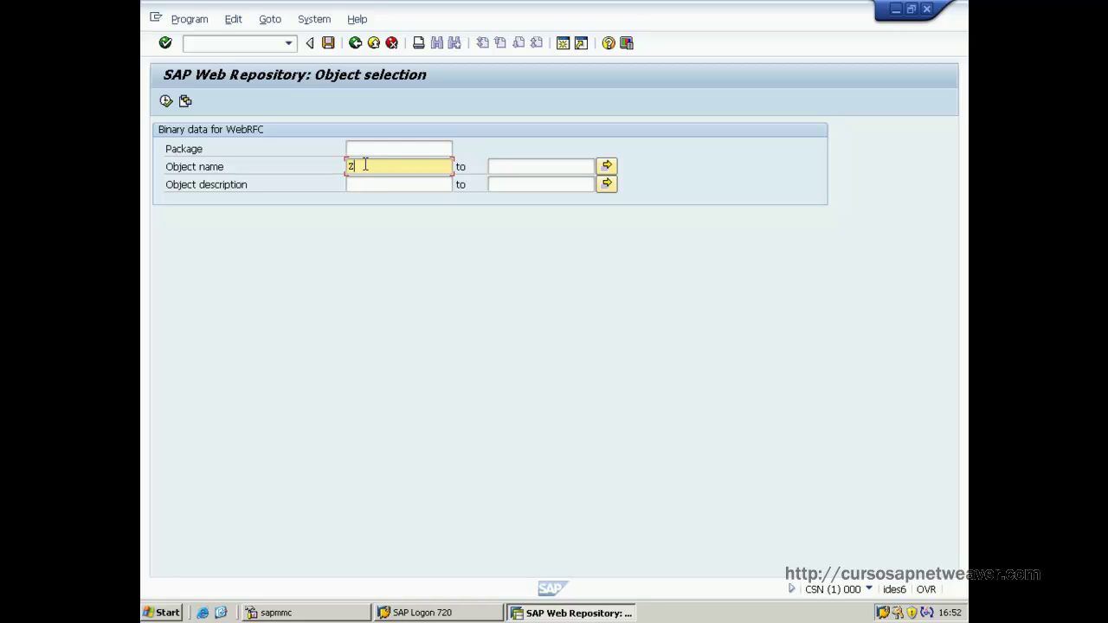
text(Z_LOGO*)
click(164, 100)
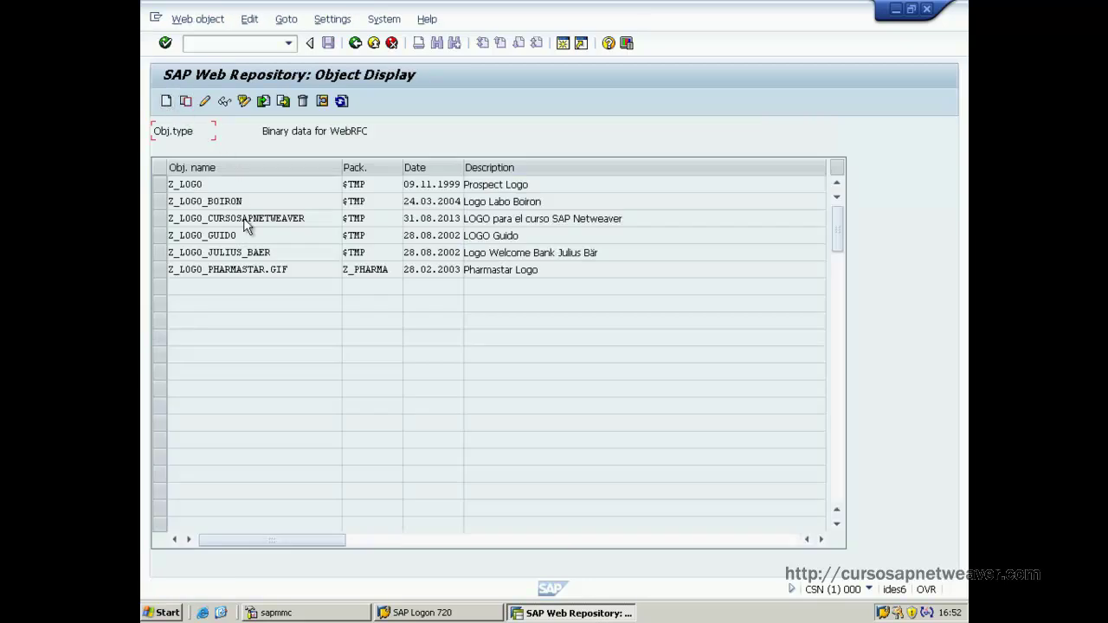
Select the Z_LOGO_CURSOSAPNETWEAVER name and its description, then exit the Web Repository.
click(291, 218)
drag(305, 218, 168, 219)
key(ctrl+c)
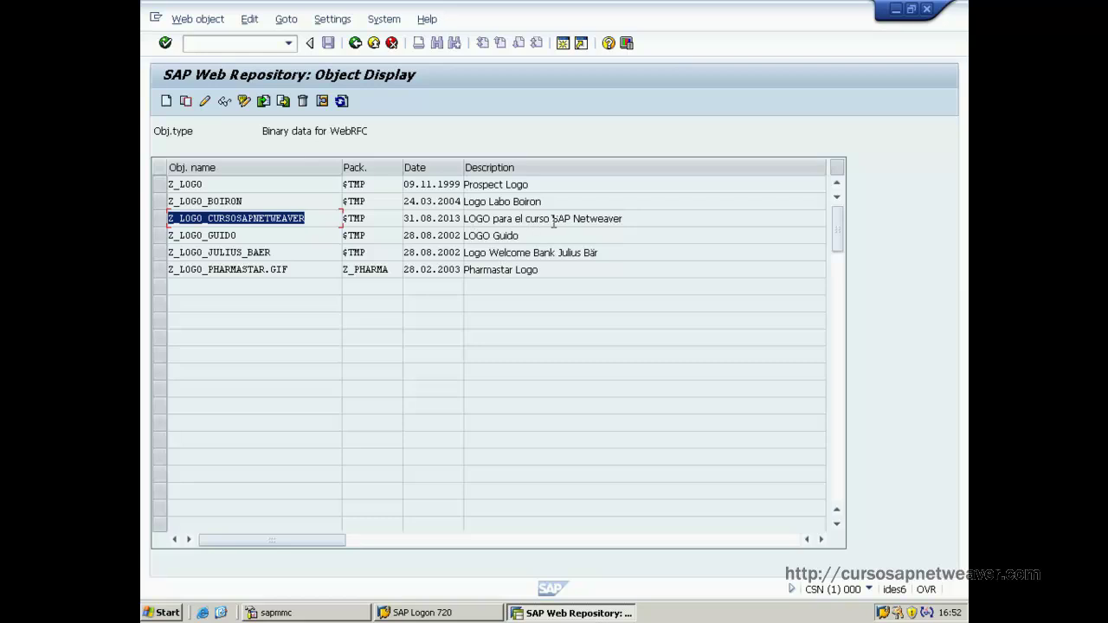
drag(638, 218, 465, 218)
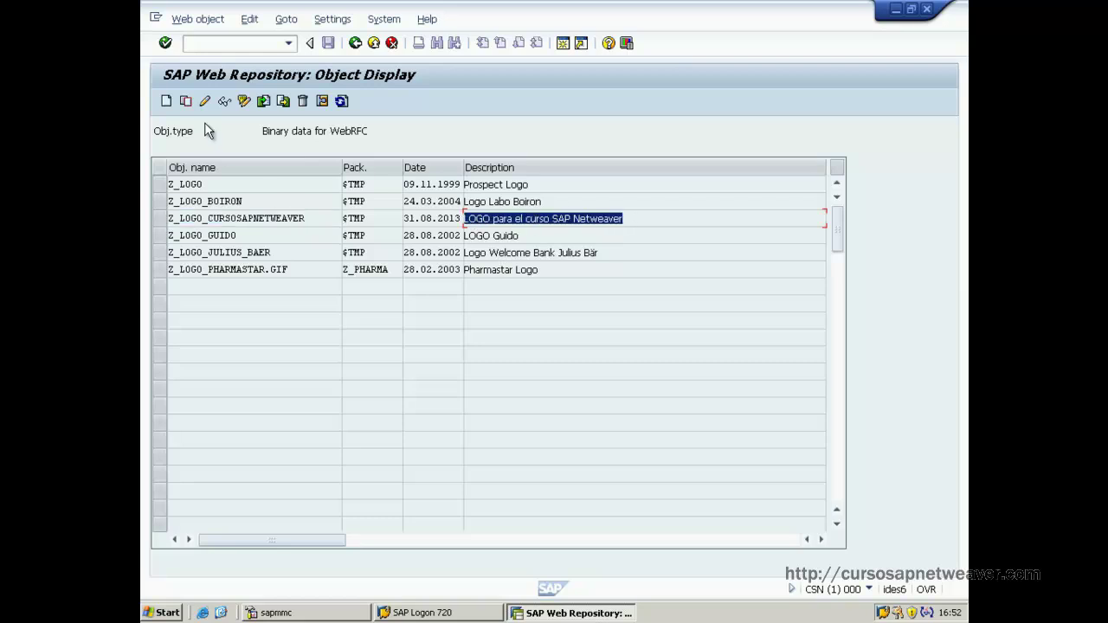
click(374, 43)
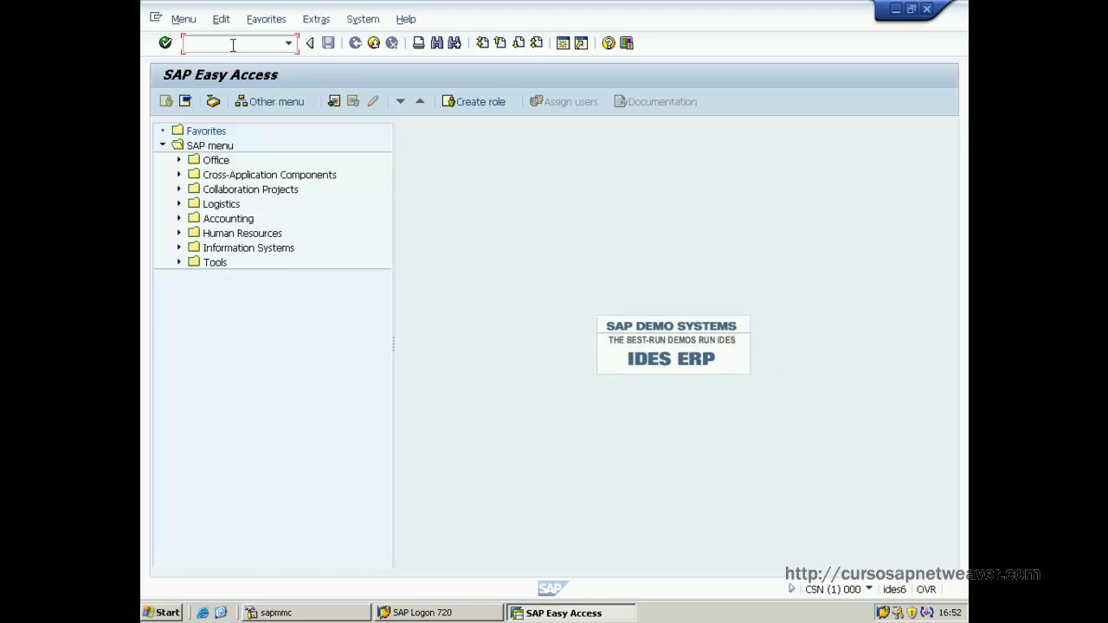
Start SM30 and display the contents of view SSM_CUST.
text(S)
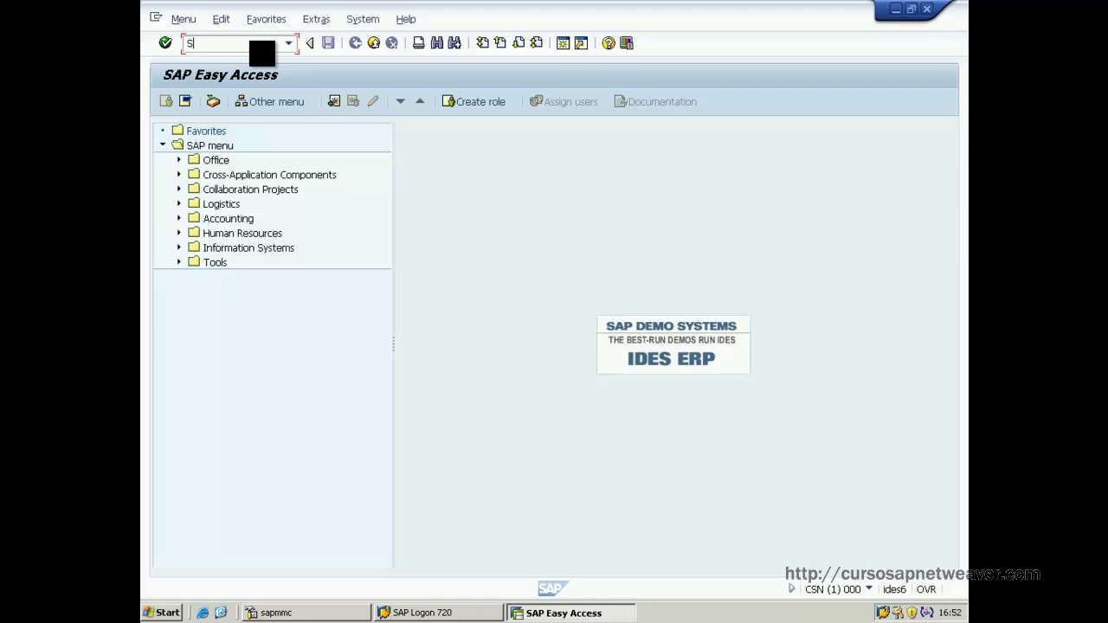
text(SM30)
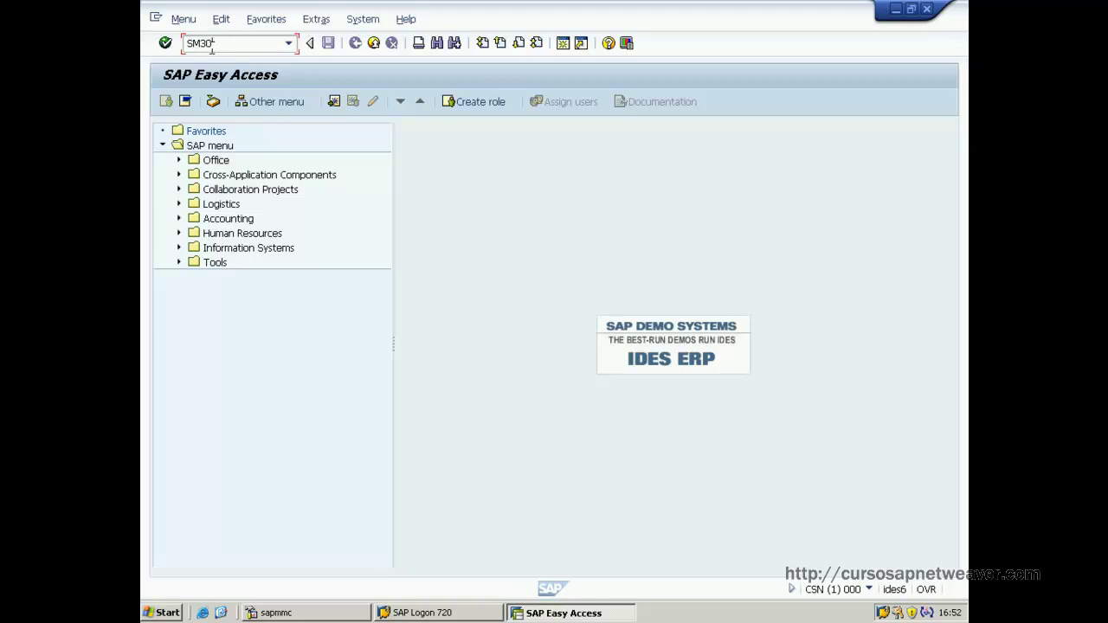
click(166, 43)
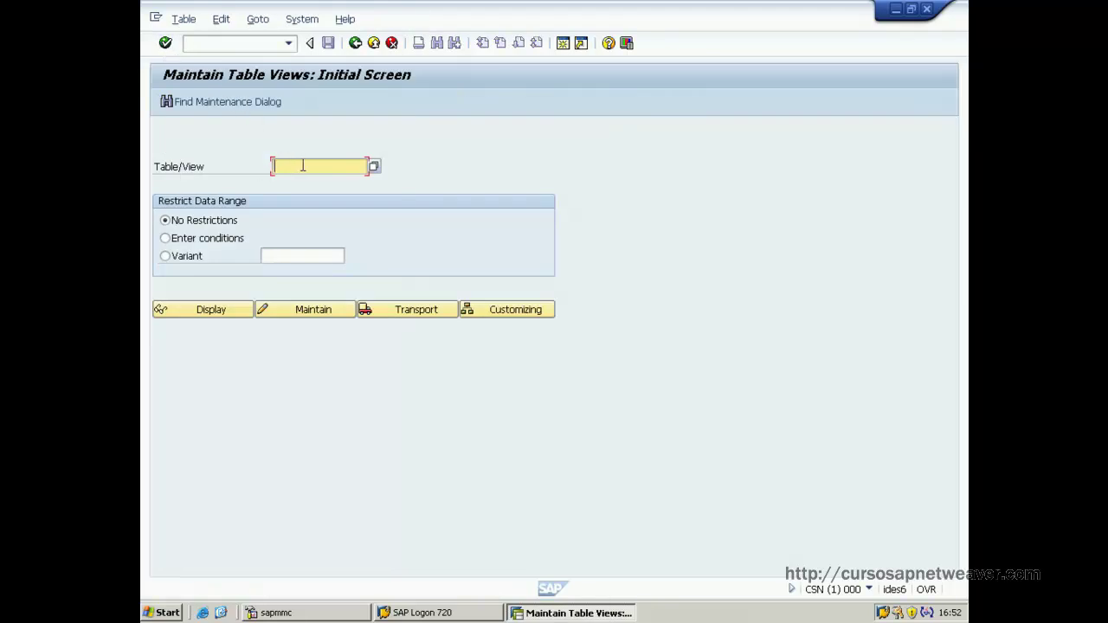
text(SSM_)
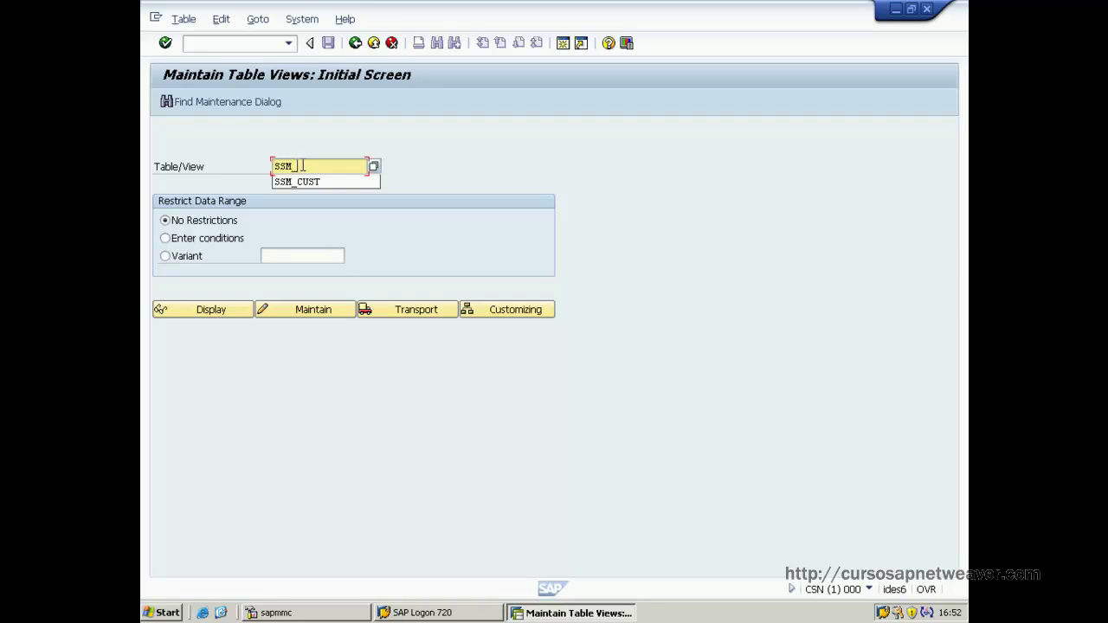
click(315, 184)
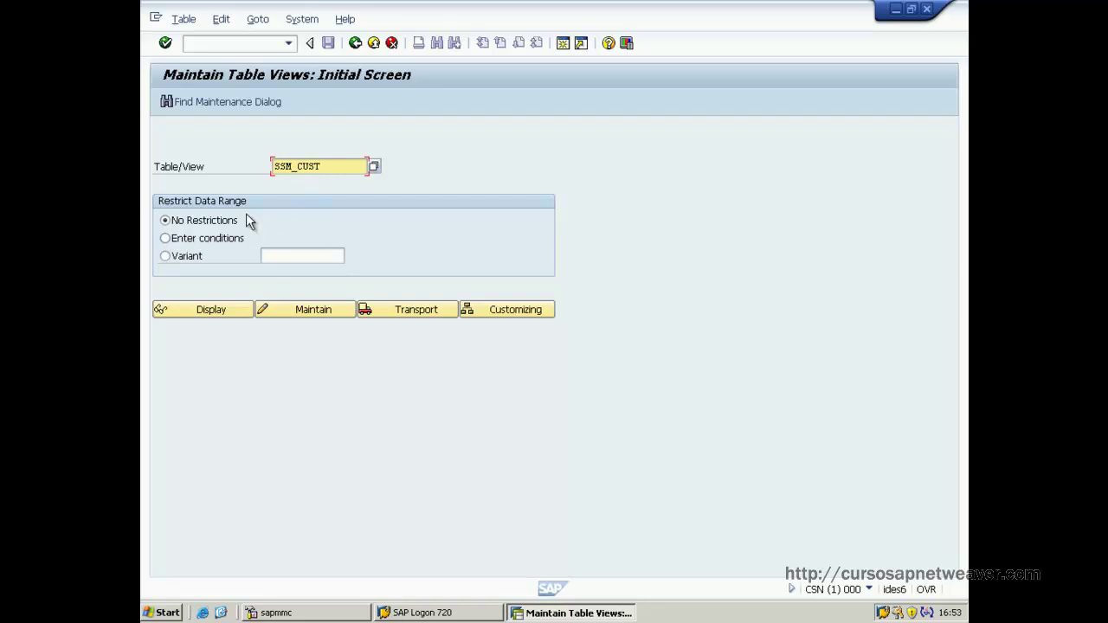
click(217, 314)
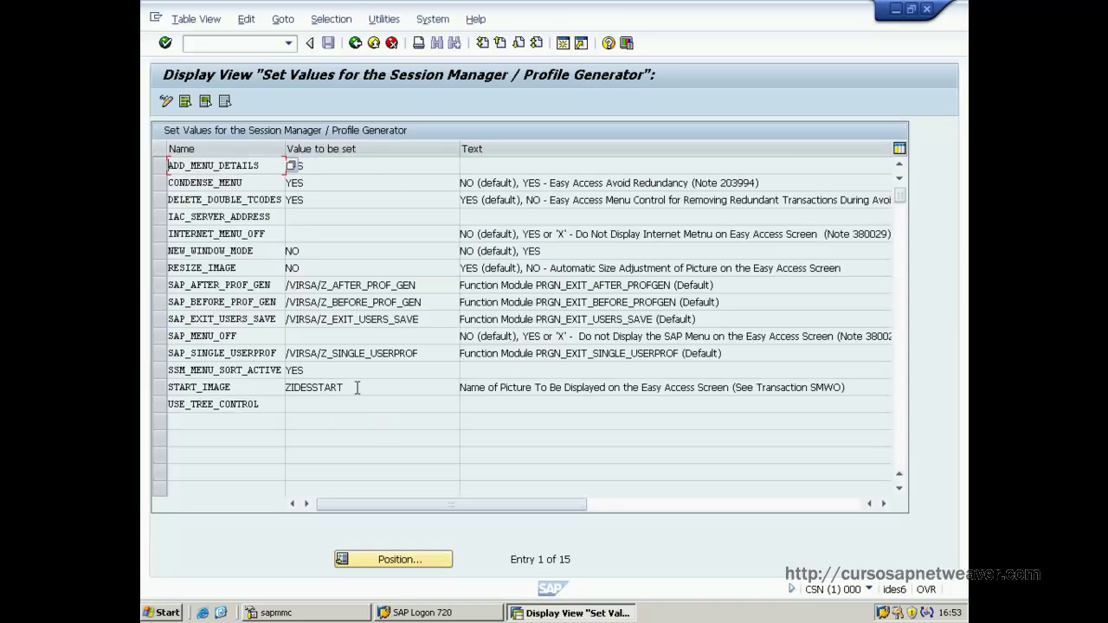
Highlight the START_IMAGE value ZIDESSTART and the RESIZE_IMAGE value NO.
drag(360, 385, 281, 385)
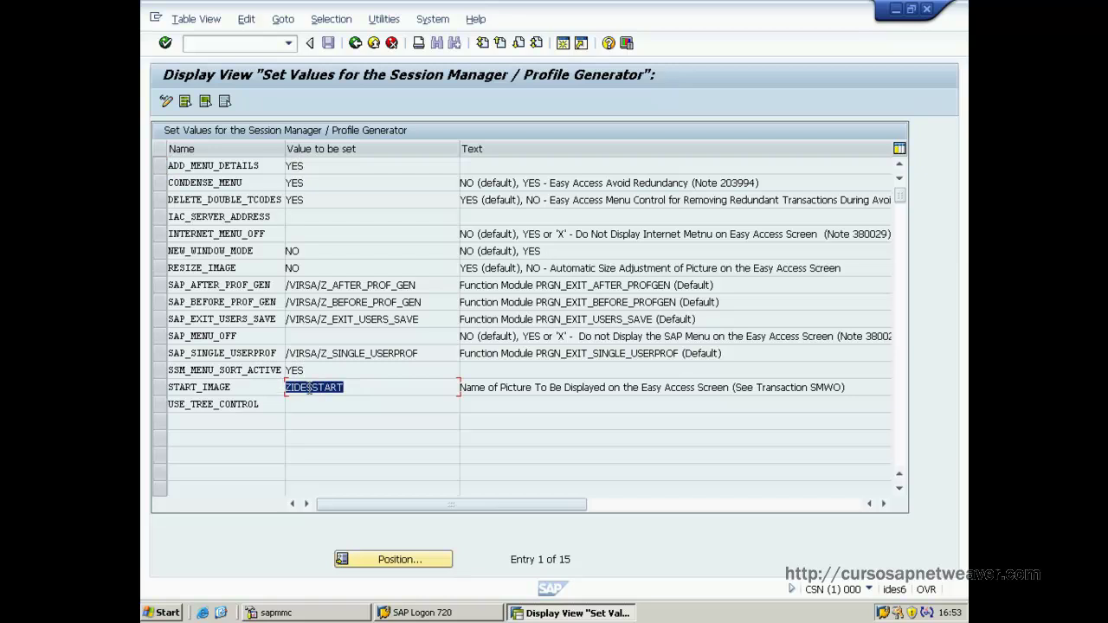
drag(368, 387, 284, 388)
drag(362, 388, 275, 388)
click(309, 268)
drag(308, 269, 171, 268)
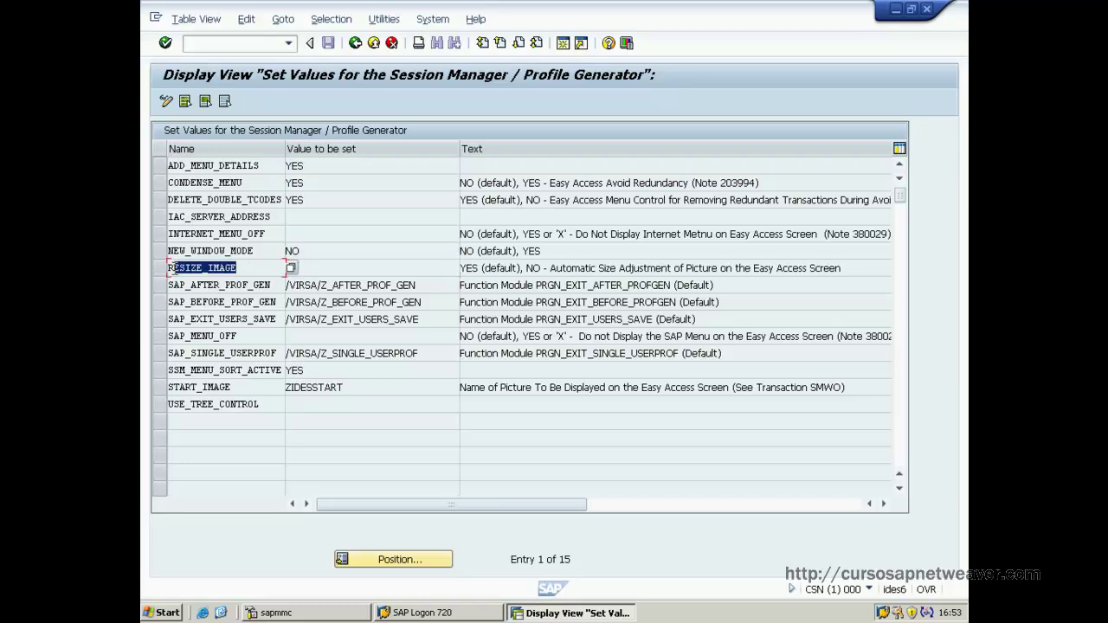
click(317, 268)
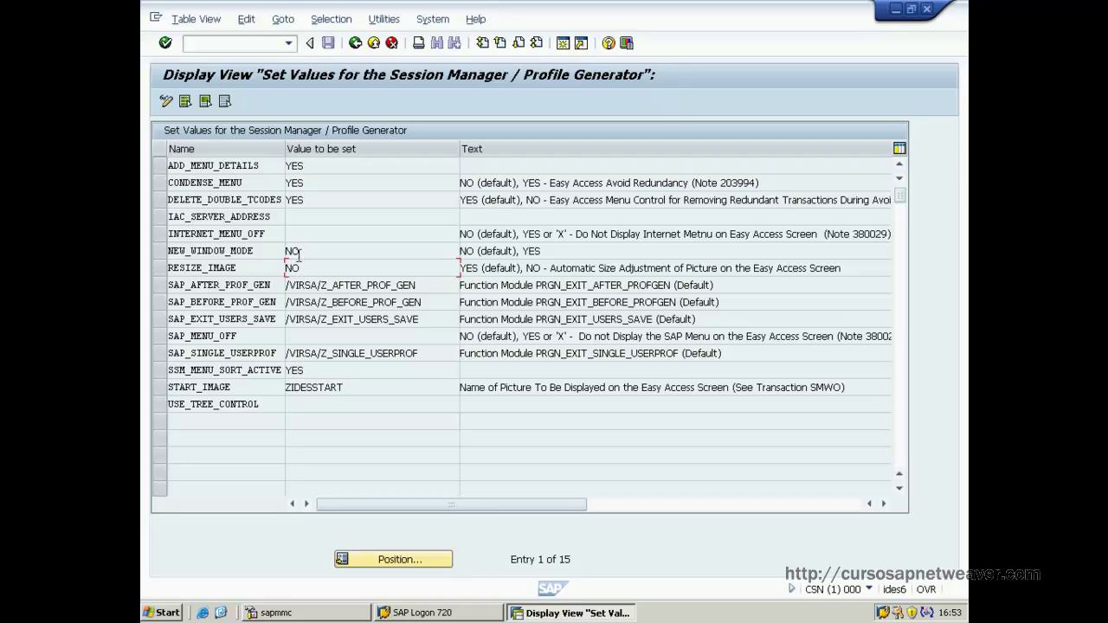
Switch the SSM_CUST settings table to change mode and acknowledge the cross-client caution.
click(166, 102)
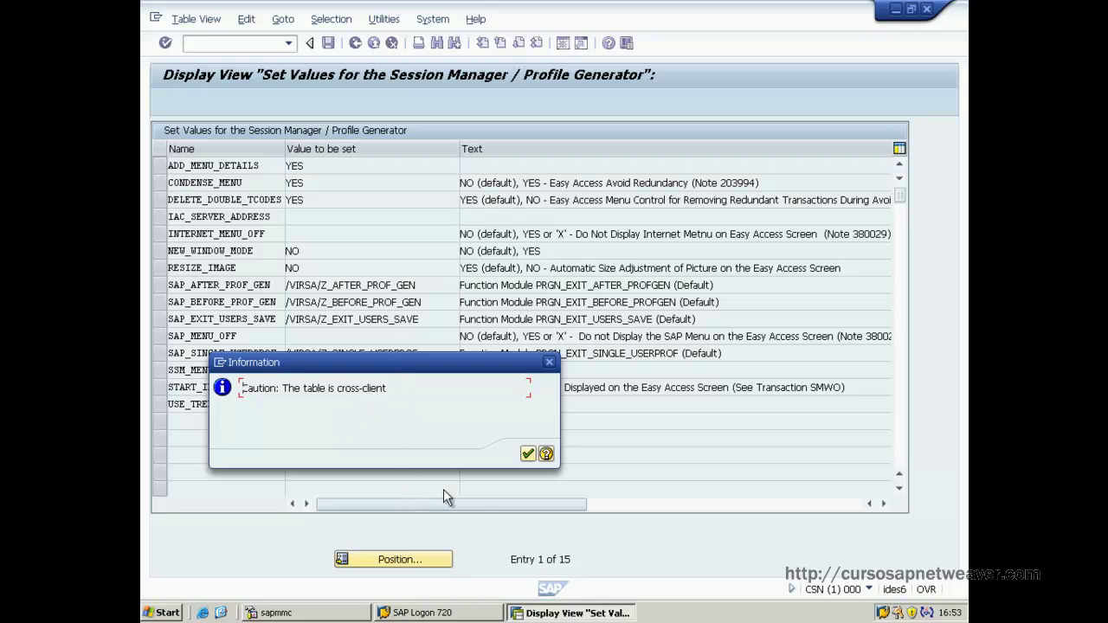
click(529, 455)
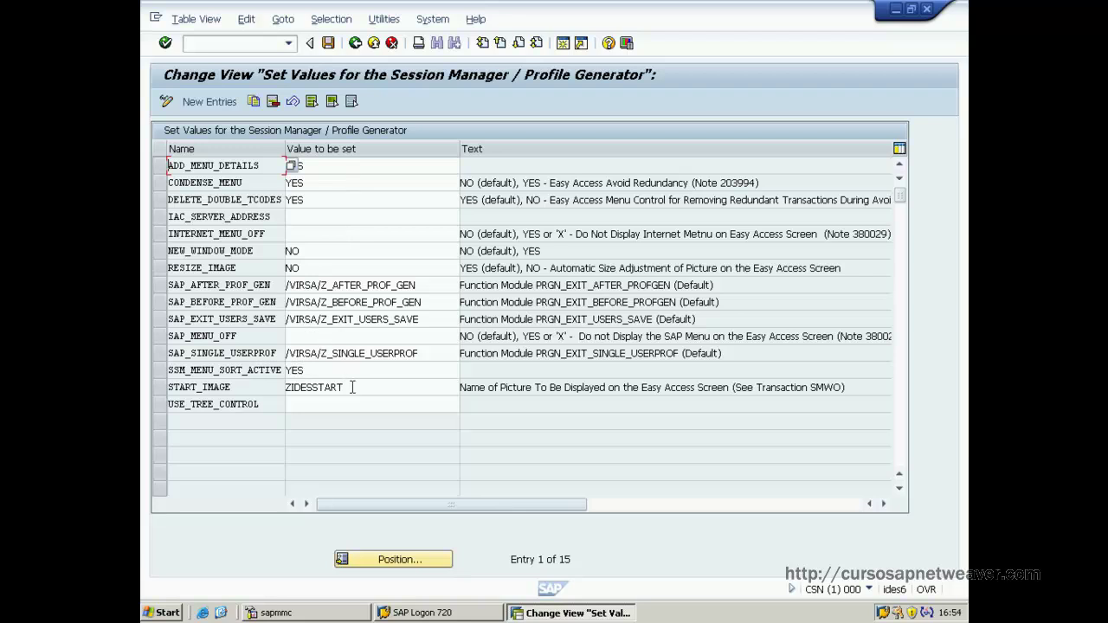
Change RESIZE_IMAGE from NO to YES and replace ZIDESSTART with Z_LOGO_CURSOSAPNETWEAVER in START_IMAGE.
click(291, 267)
drag(279, 264, 271, 262)
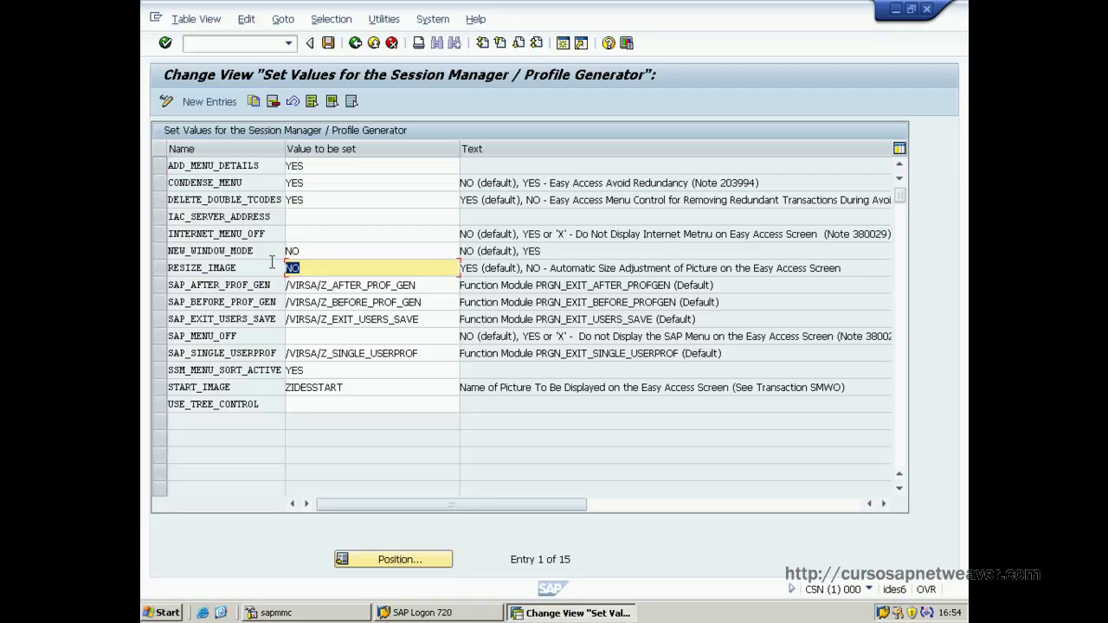
text(YES)
click(351, 387)
drag(352, 387, 286, 387)
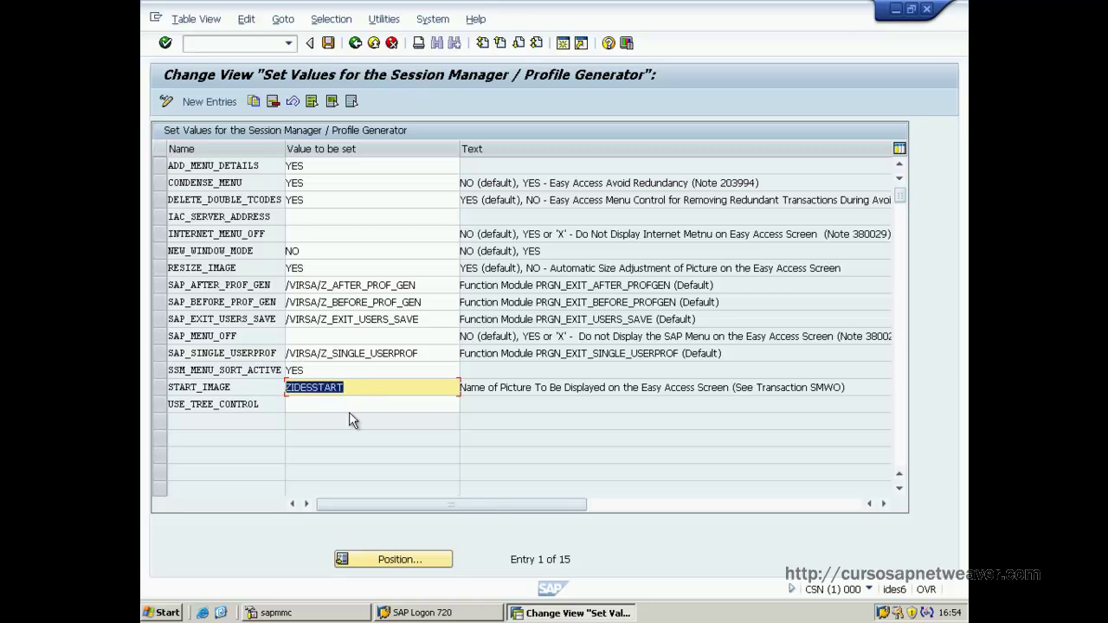
key(ctrl+v)
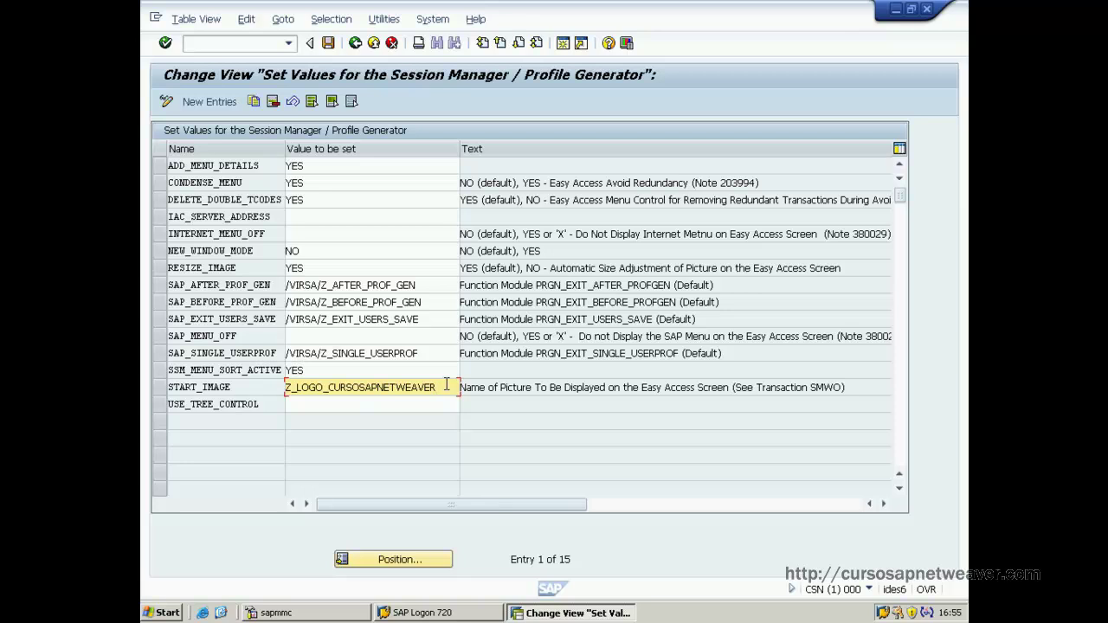
Save the settings in a new workbench request 'Cambio del logo de inicio', then log off.
click(328, 44)
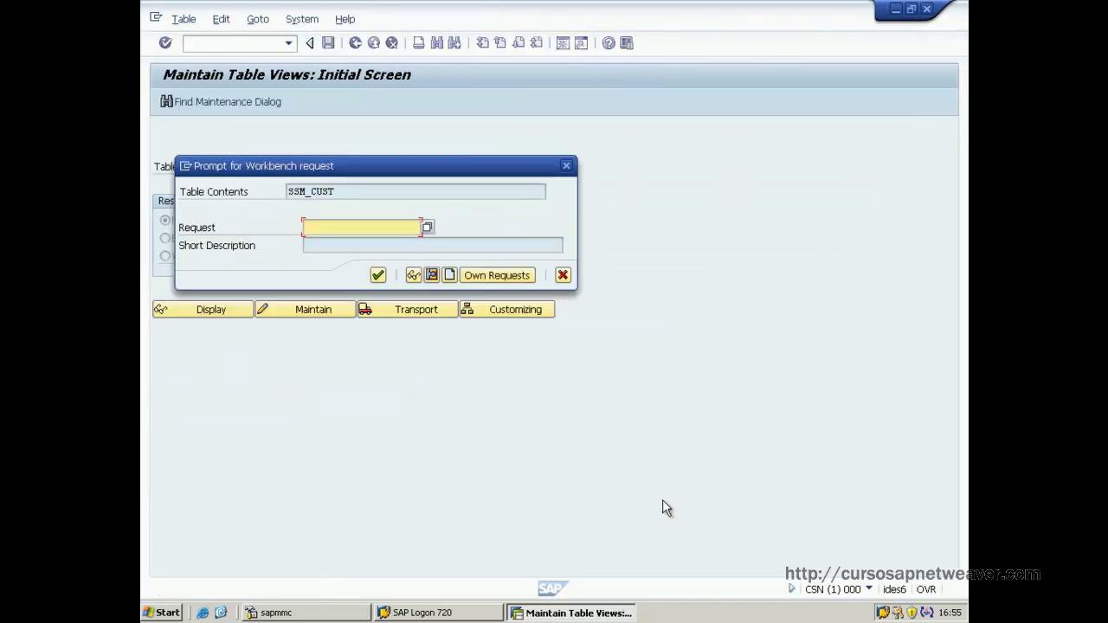
click(450, 276)
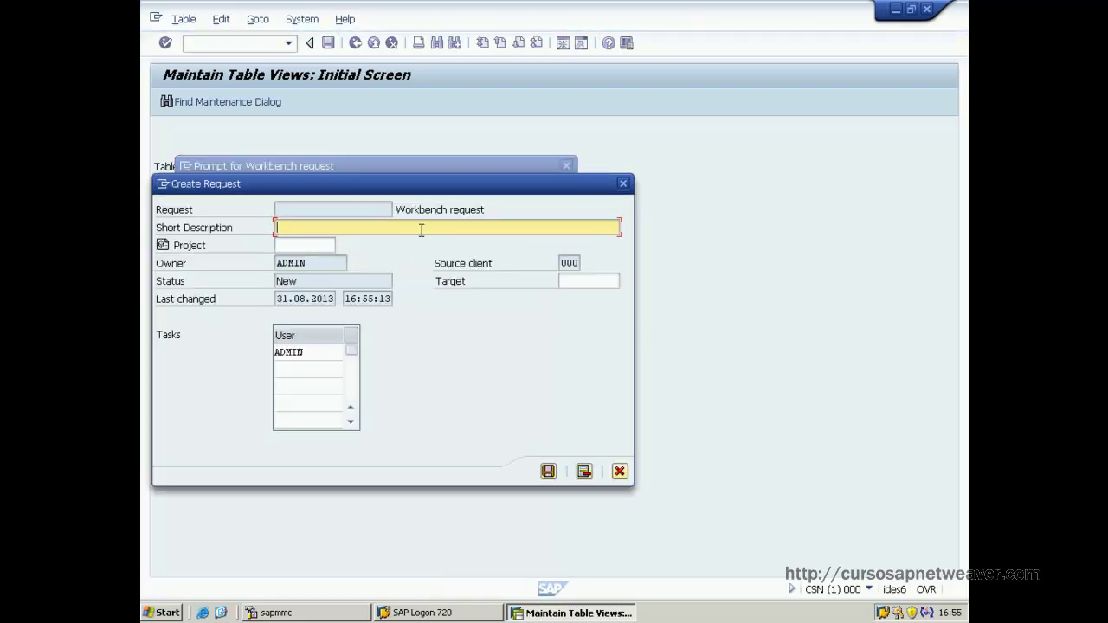
text(Cambio del logo de inicio)
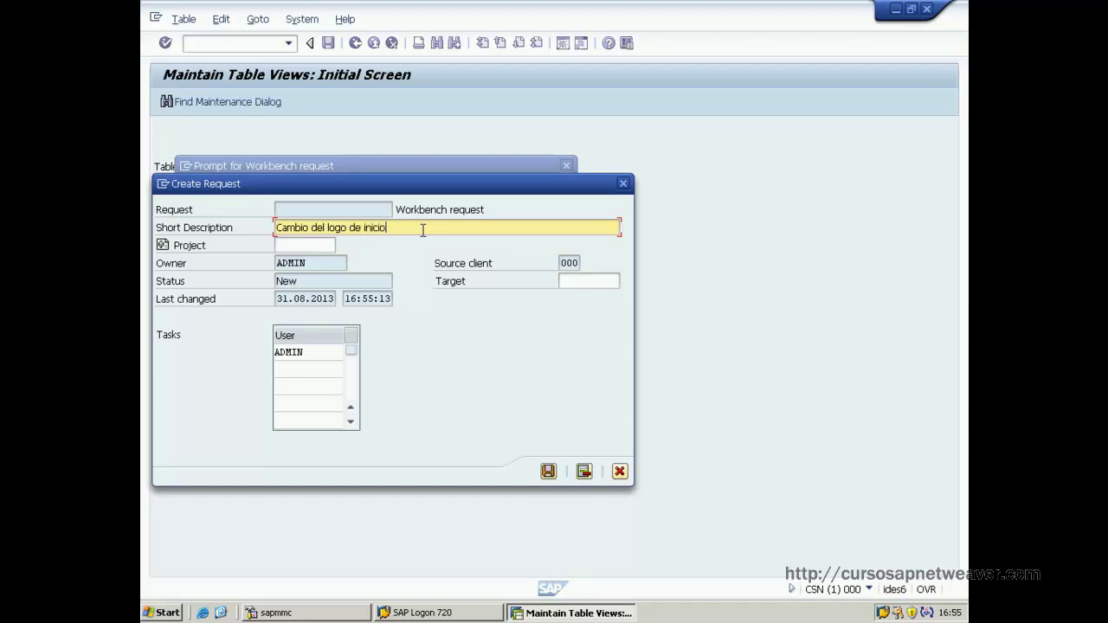
click(549, 472)
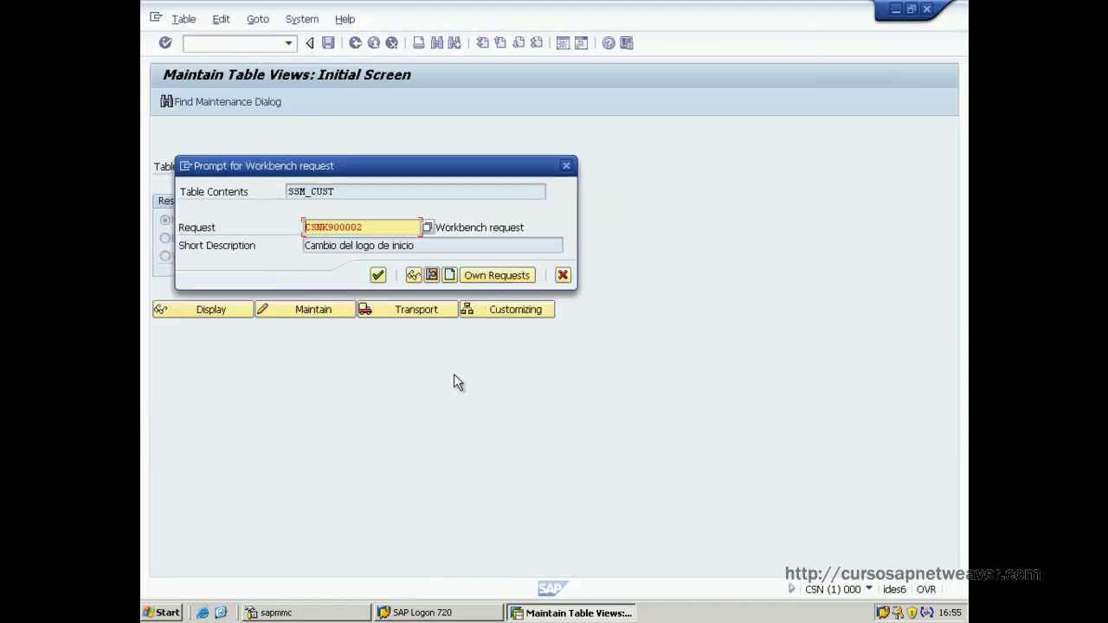
click(378, 275)
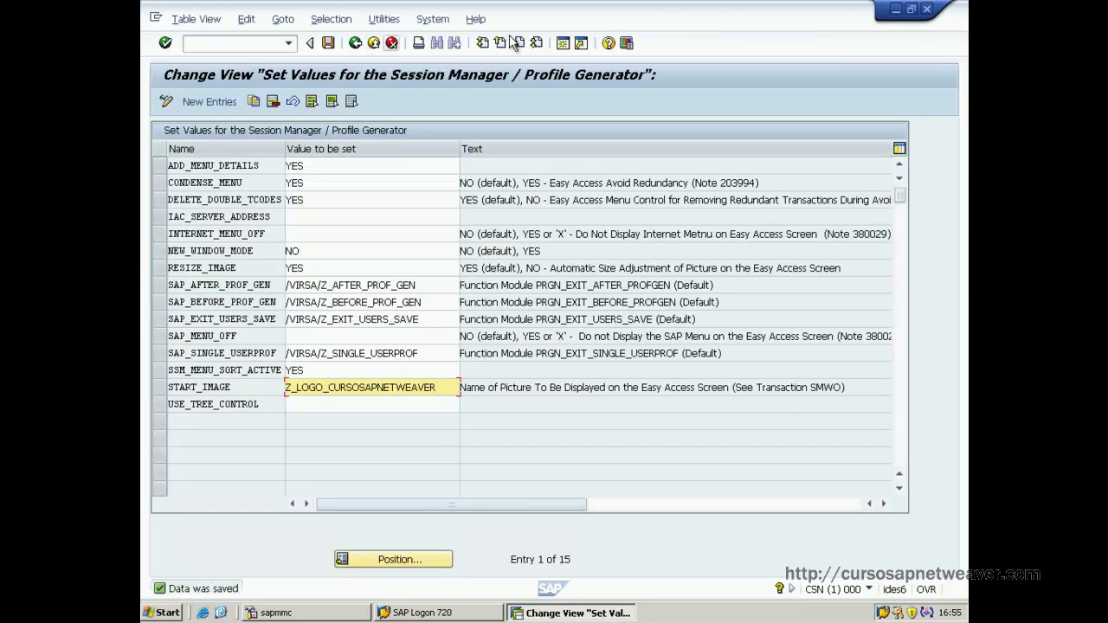
click(928, 9)
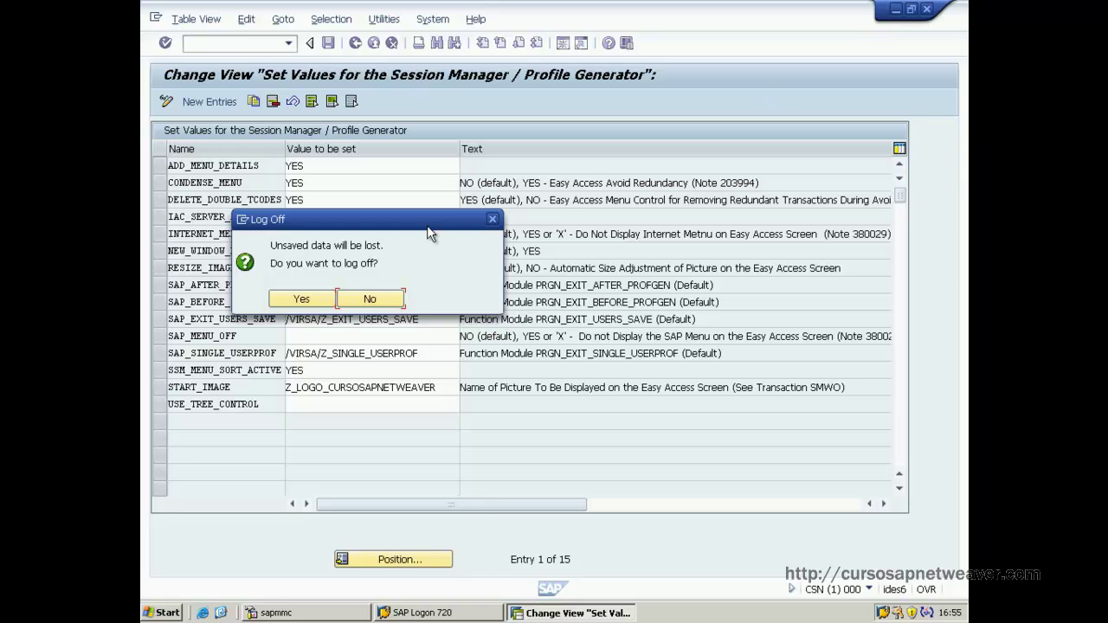
click(305, 299)
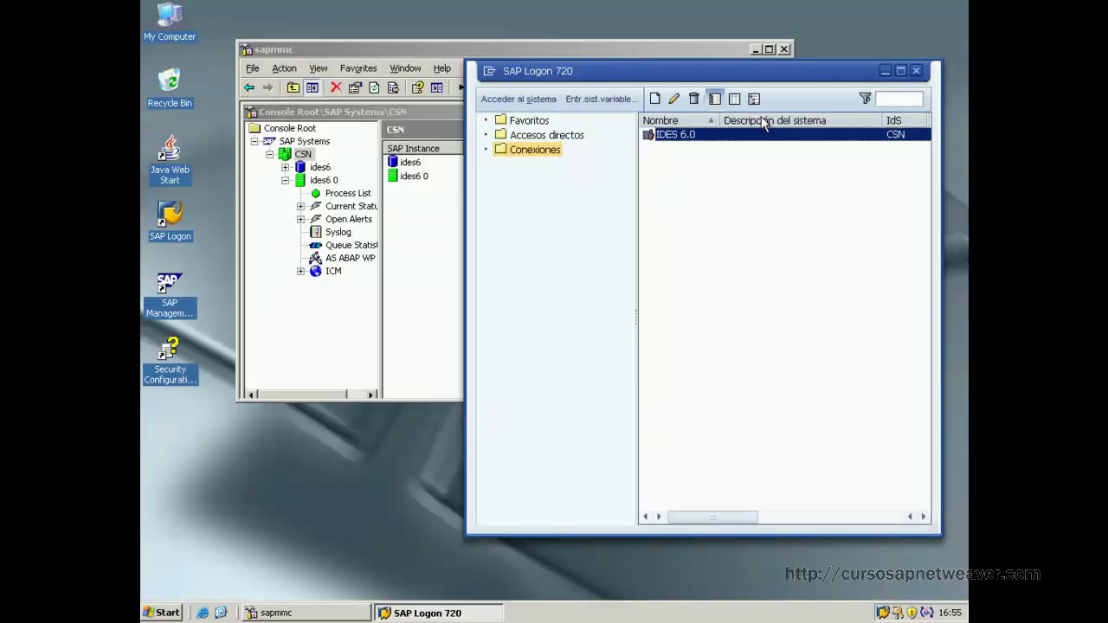
Reopen the IDES 6.0 connection and log in to client 000 with the user name and password.
double_click(666, 136)
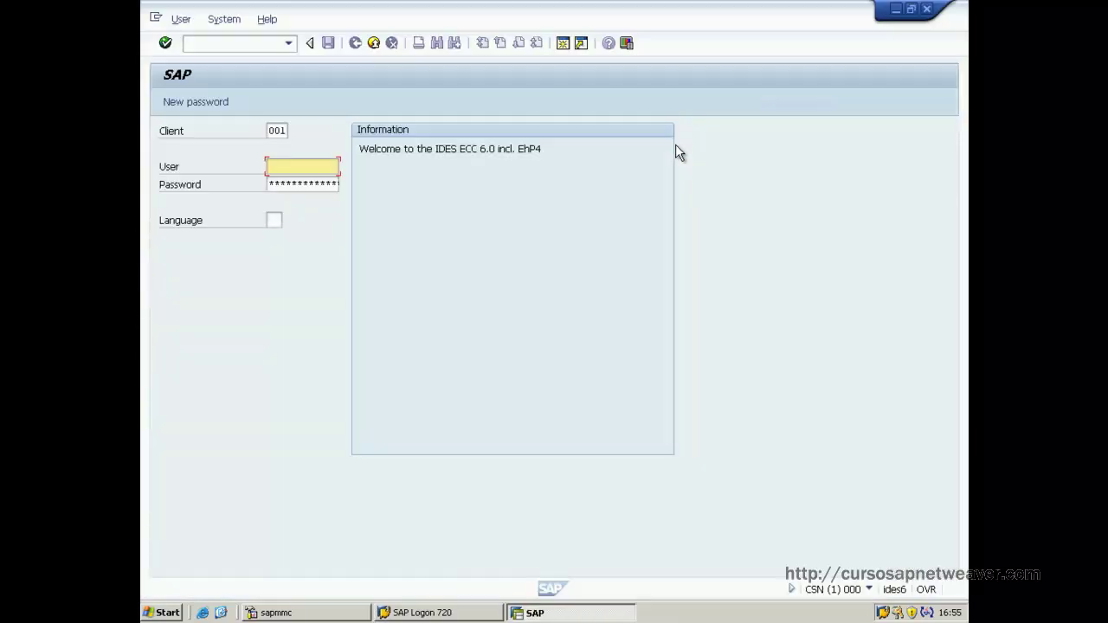
double_click(270, 130)
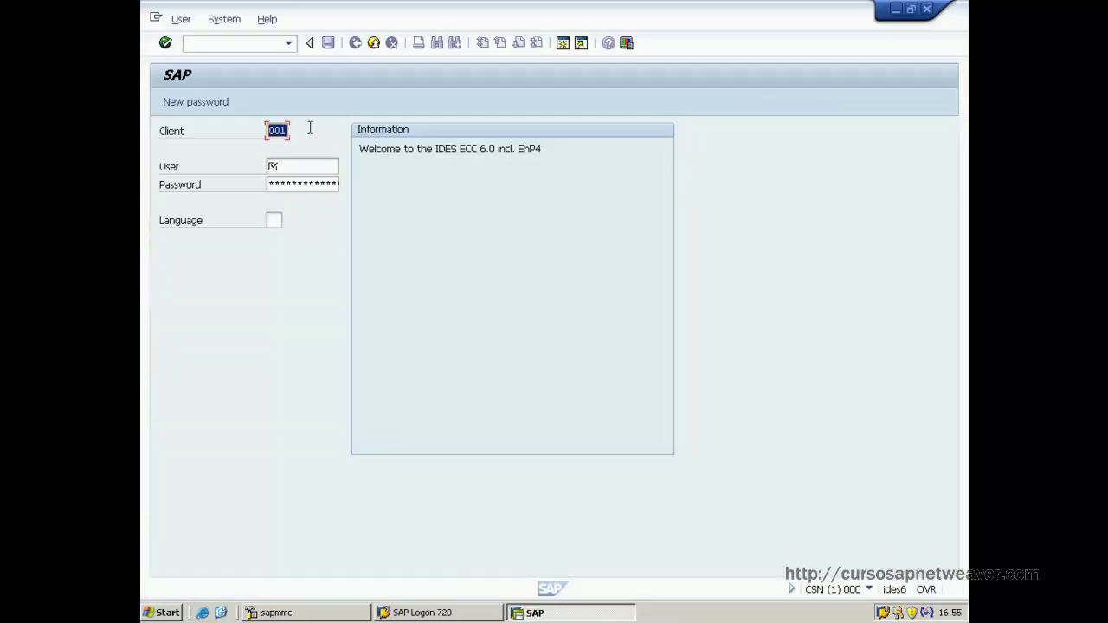
text(000)
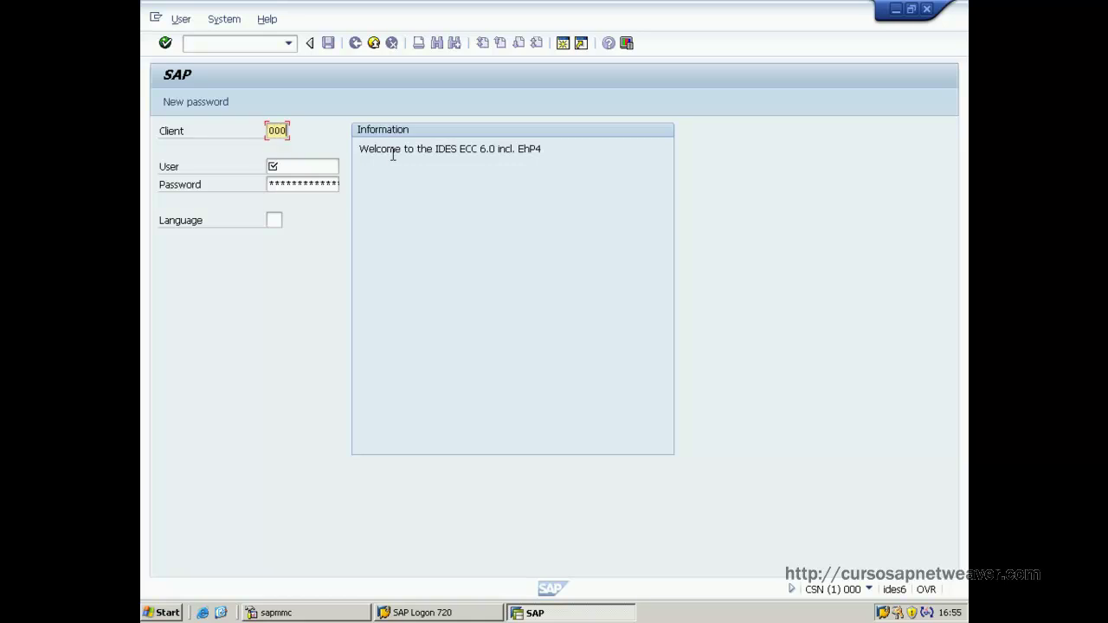
key(Tab)
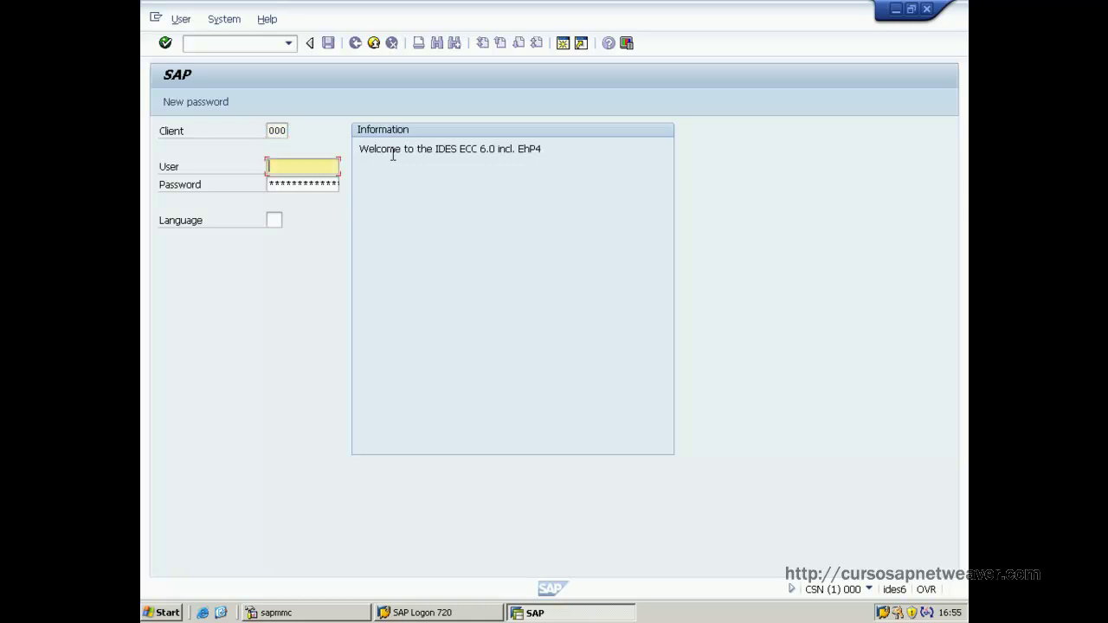
text(admin)
key(Tab)
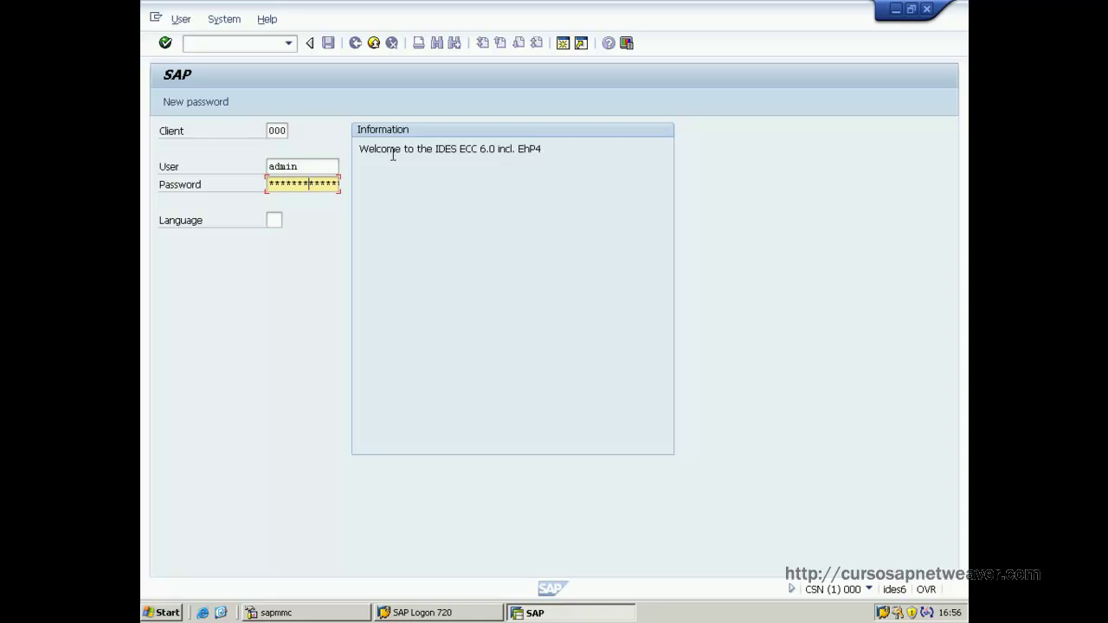
key(Return)
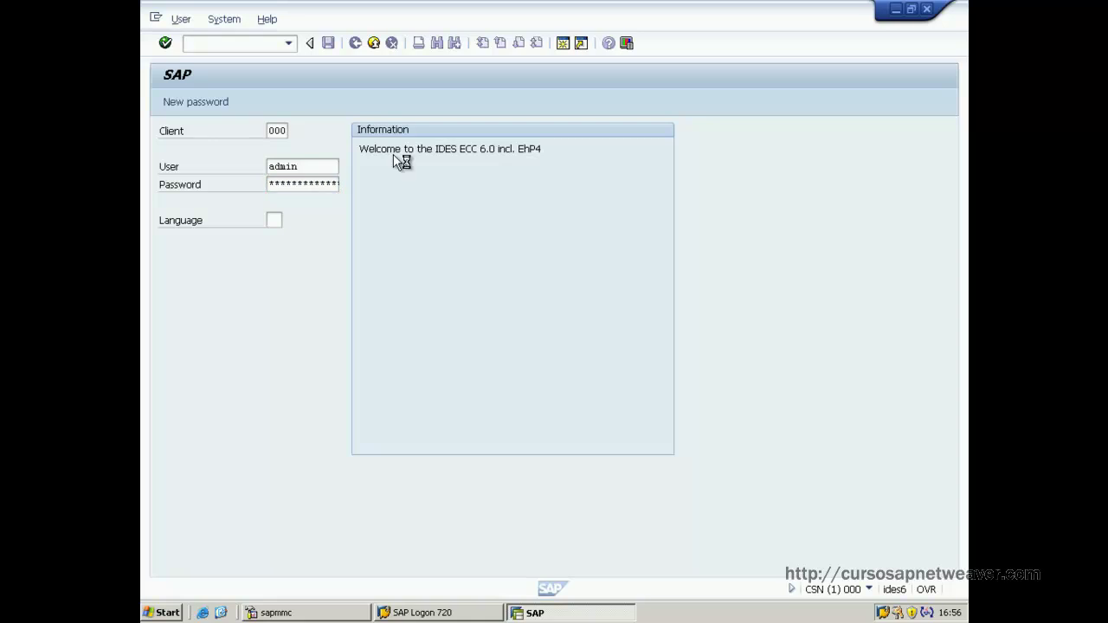